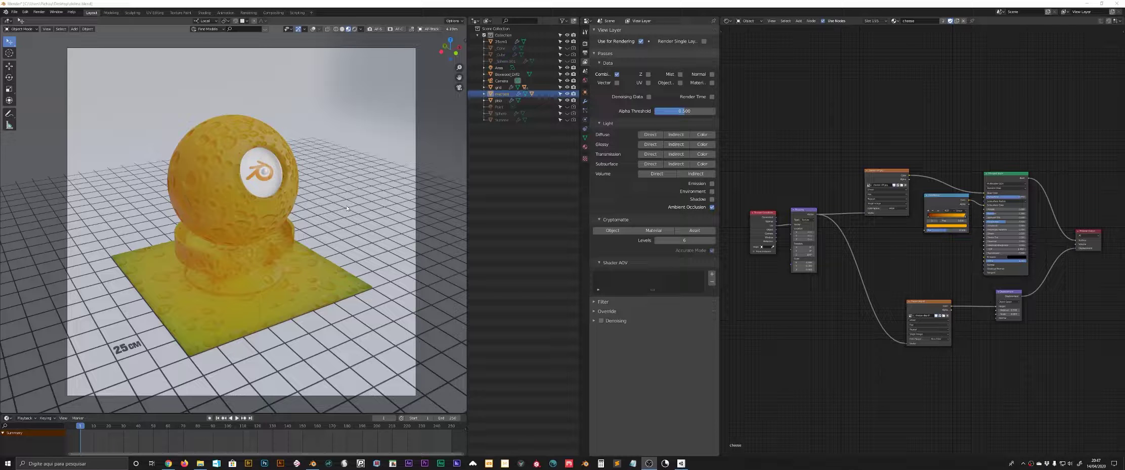
- Finish moving the selected object and orbit closer around the cheese sphere
key(g)
click(276, 112)
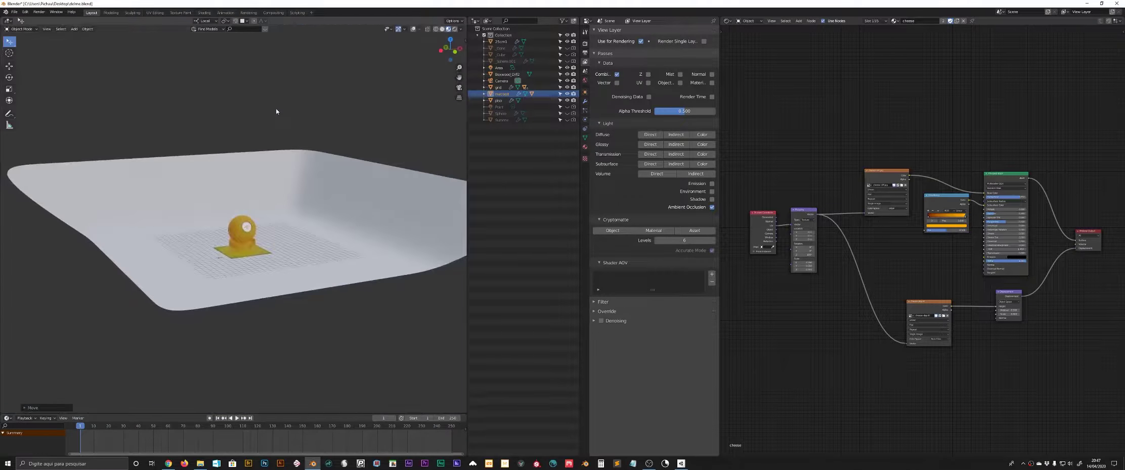
mouse_move(276, 111)
middle_down()
mouse_move(317, 202)
mouse_move(198, 227)
mouse_move(244, 243)
mouse_move(314, 193)
mouse_move(334, 218)
middle_up()
scroll(317, 202, up, 5)
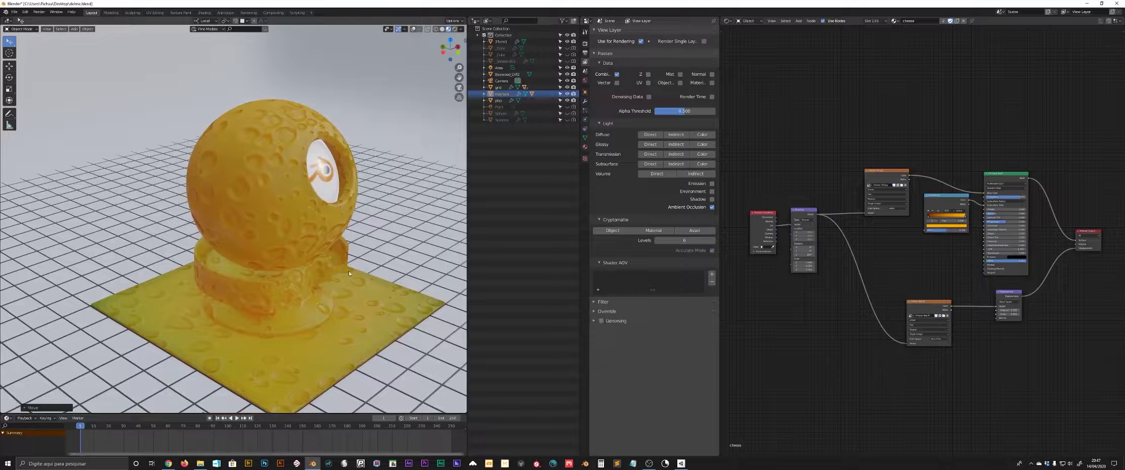
middle_drag(269, 256, 246, 243)
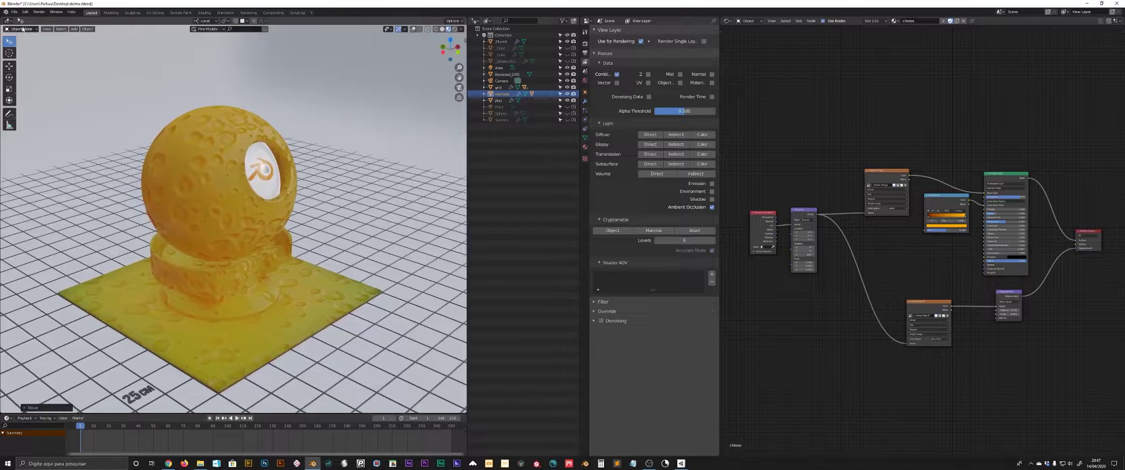
- Show and close the splash screen, then orbit around the cheese sphere
click(6, 12)
click(21, 17)
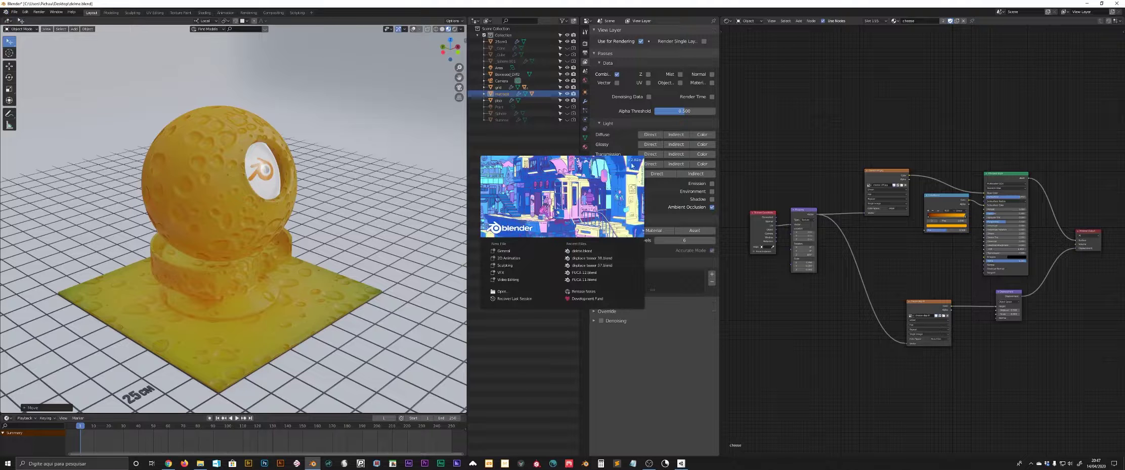
click(338, 167)
middle_drag(339, 167, 355, 172)
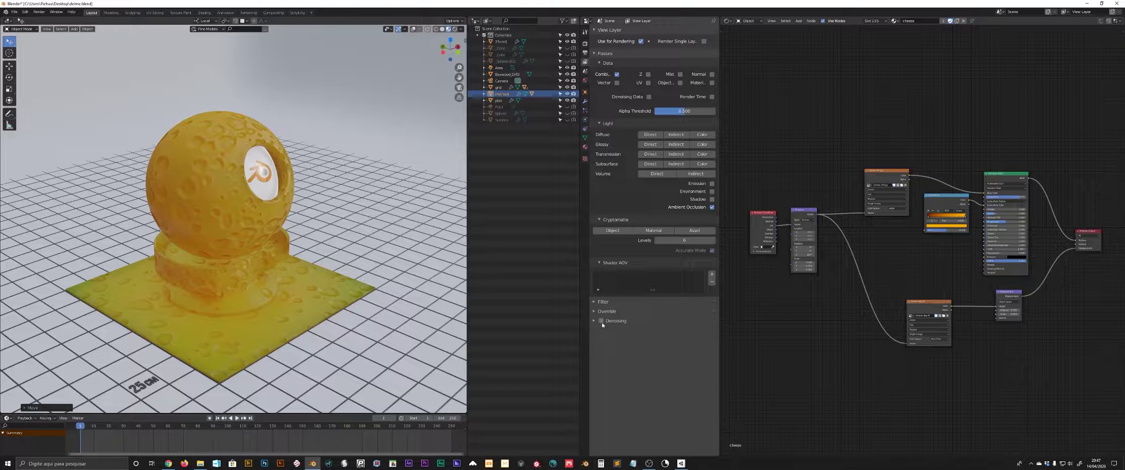
middle_drag(369, 248, 349, 243)
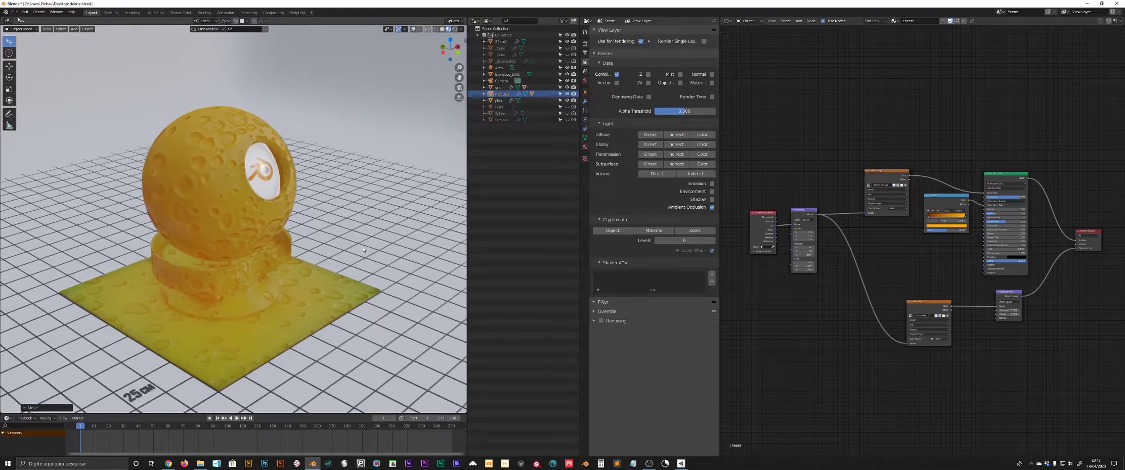
- Review render sampling settings and expand Denoising in View Layer properties
click(585, 45)
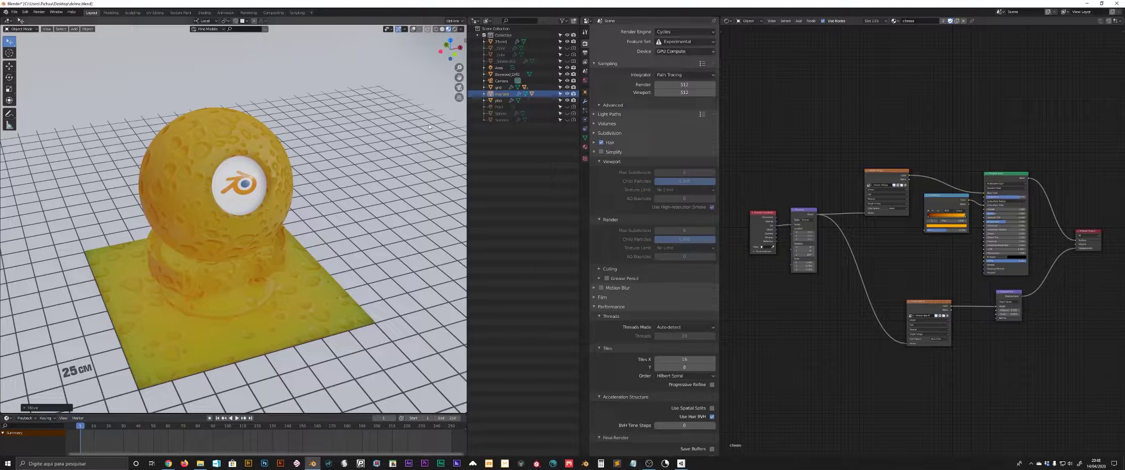
mouse_move(354, 202)
middle_down()
mouse_move(348, 185)
mouse_move(329, 183)
middle_up()
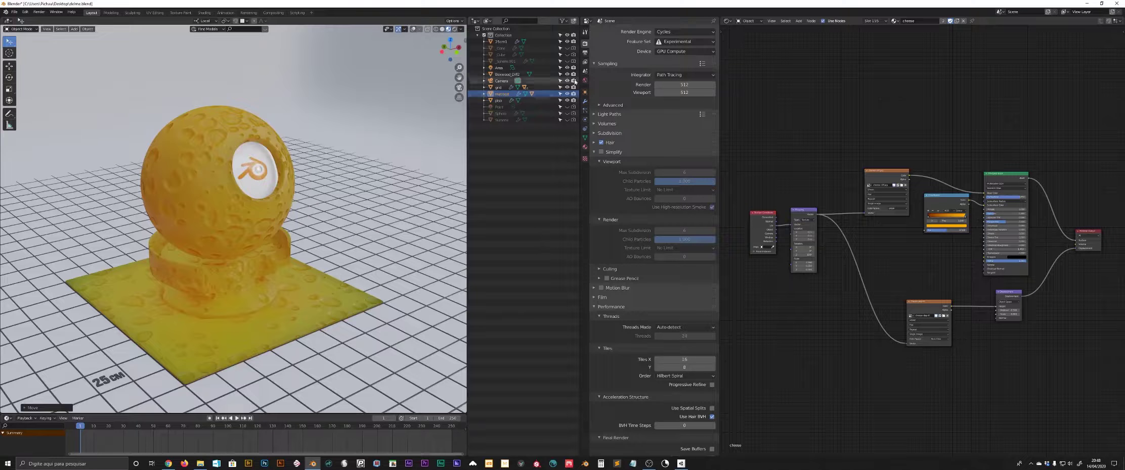
click(585, 62)
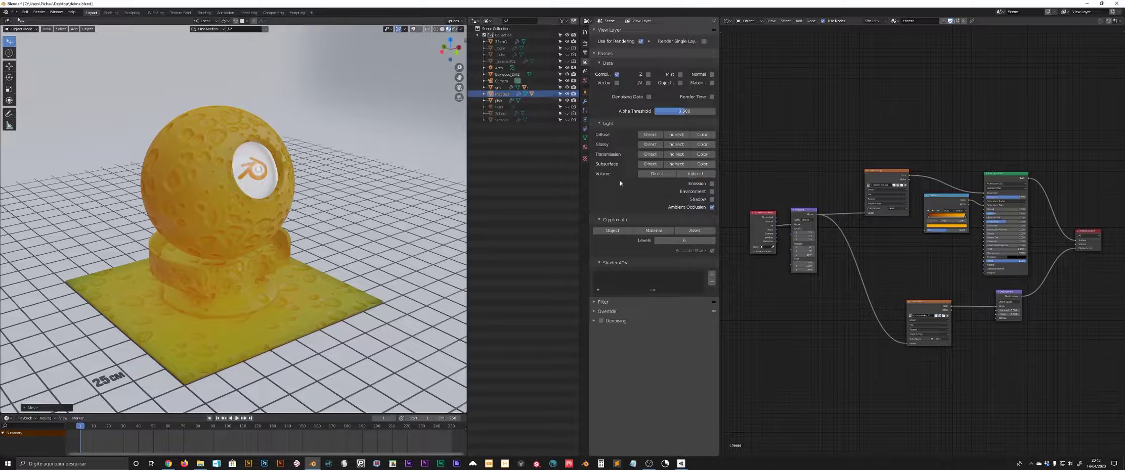
click(595, 321)
middle_drag(370, 222, 356, 228)
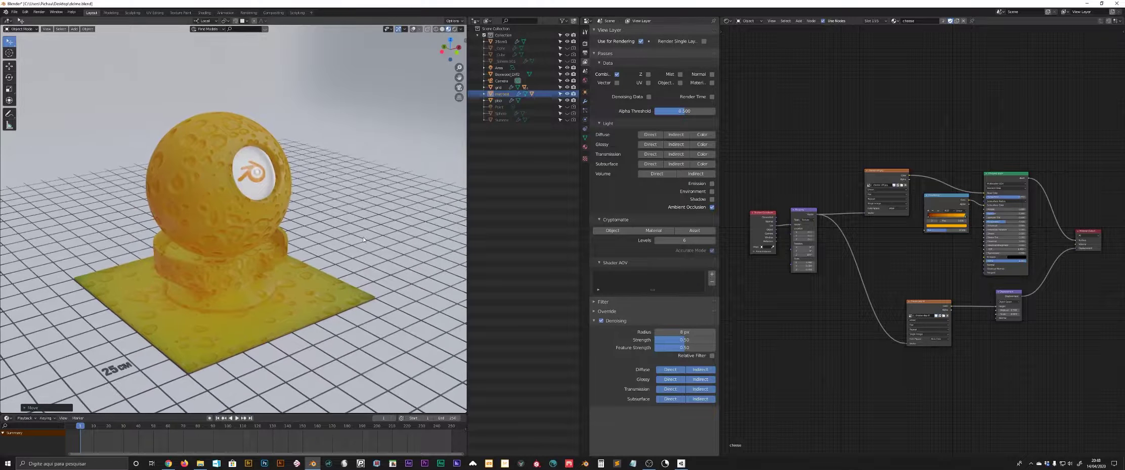
- Switch to camera view and show the 800 × 800 px output dimensions
key(KP_0)
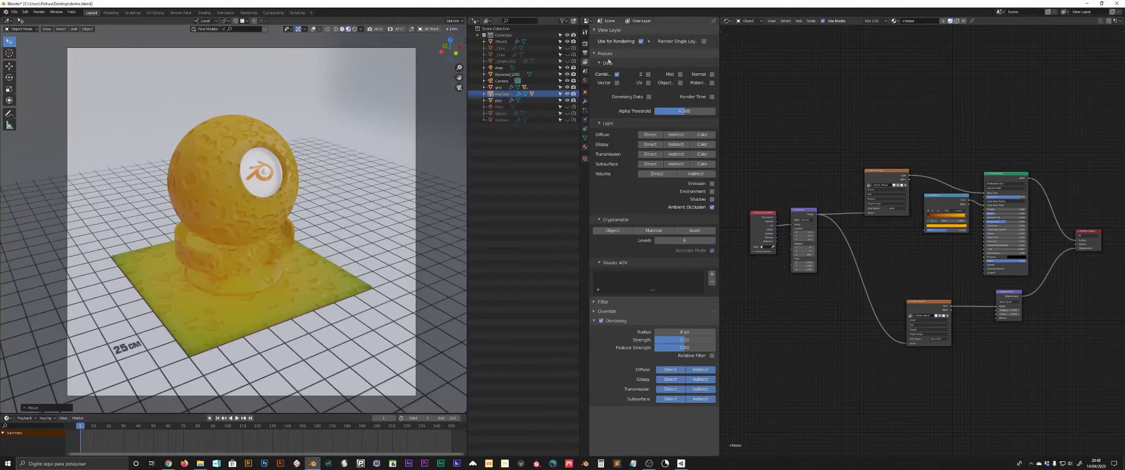
click(585, 44)
click(585, 53)
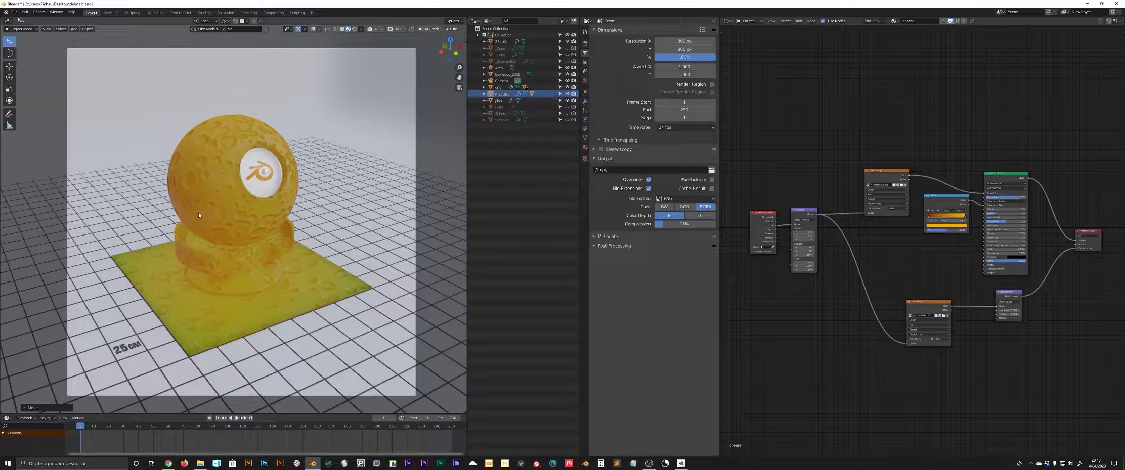
- Render the cheese scene frame with F12 and shift the render window to inspect it
key(F12)
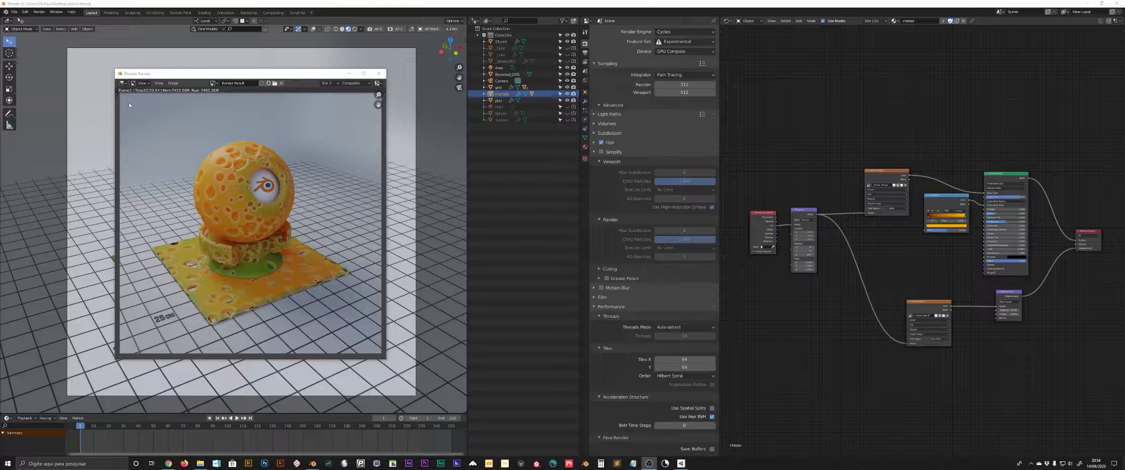
drag(152, 73, 130, 71)
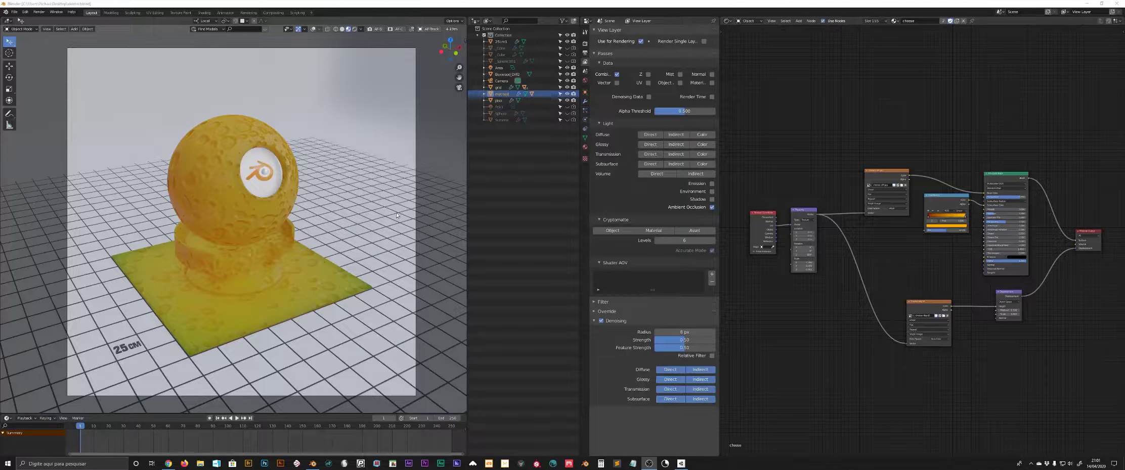
- Disable render denoising, enable Denoising Data passes, and switch to Compositing
click(605, 320)
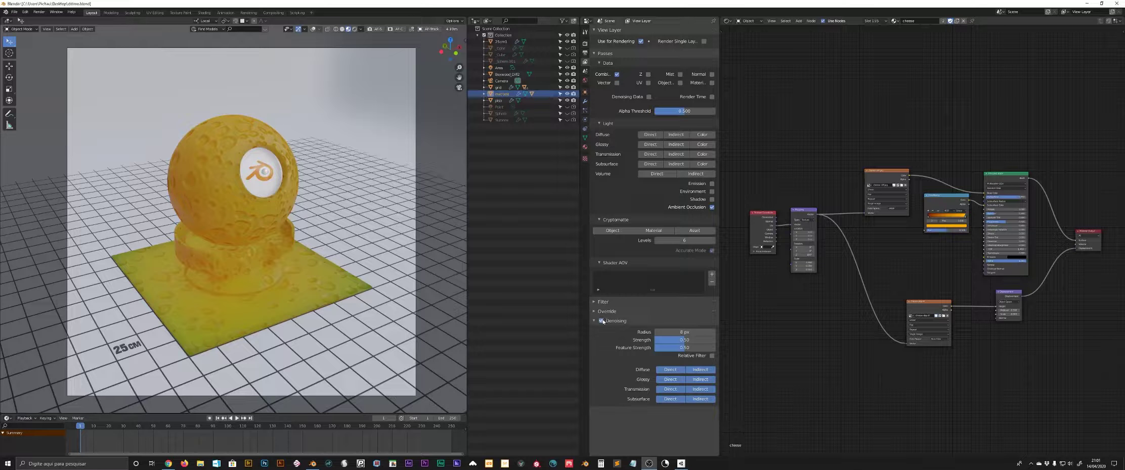
click(649, 97)
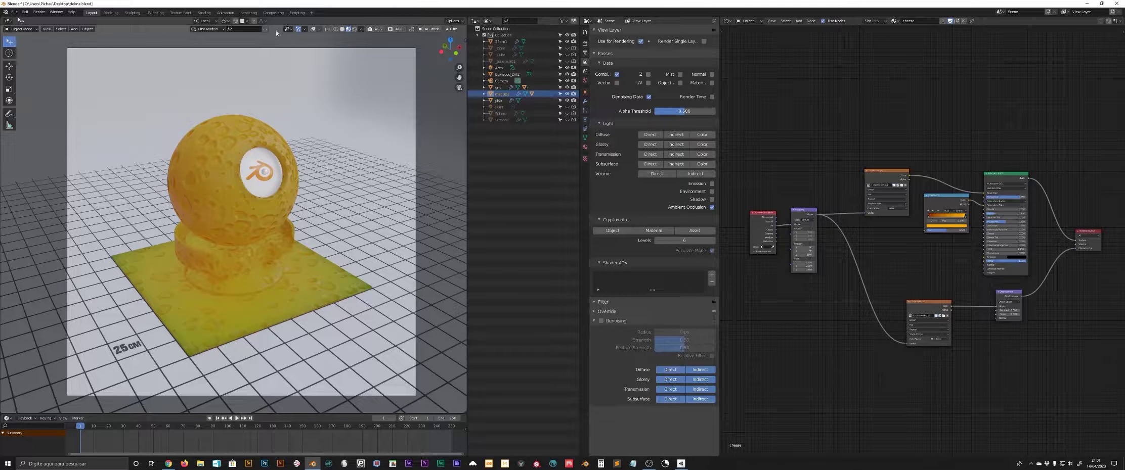
click(274, 13)
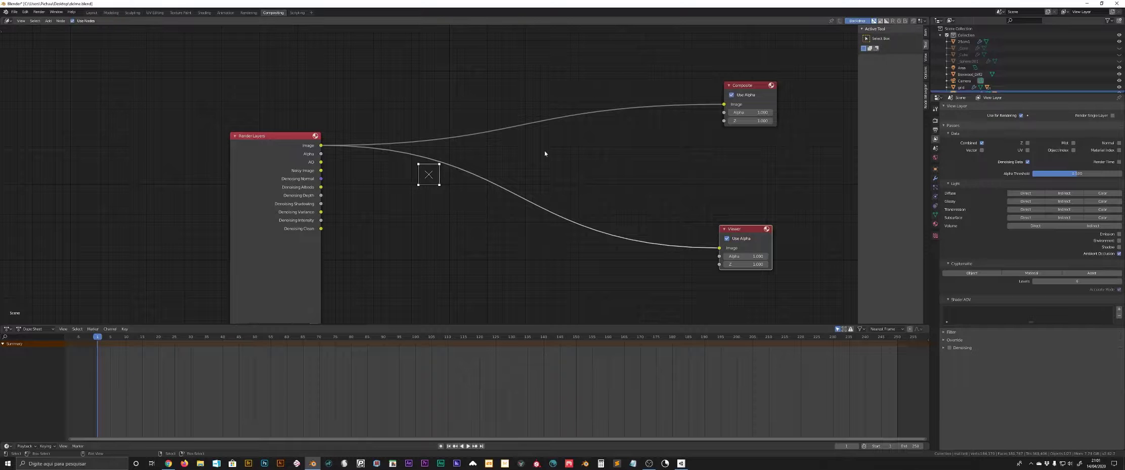
- Insert a Denoise node into the Composite link and connect Denoising Normal to it
key(shift+a)
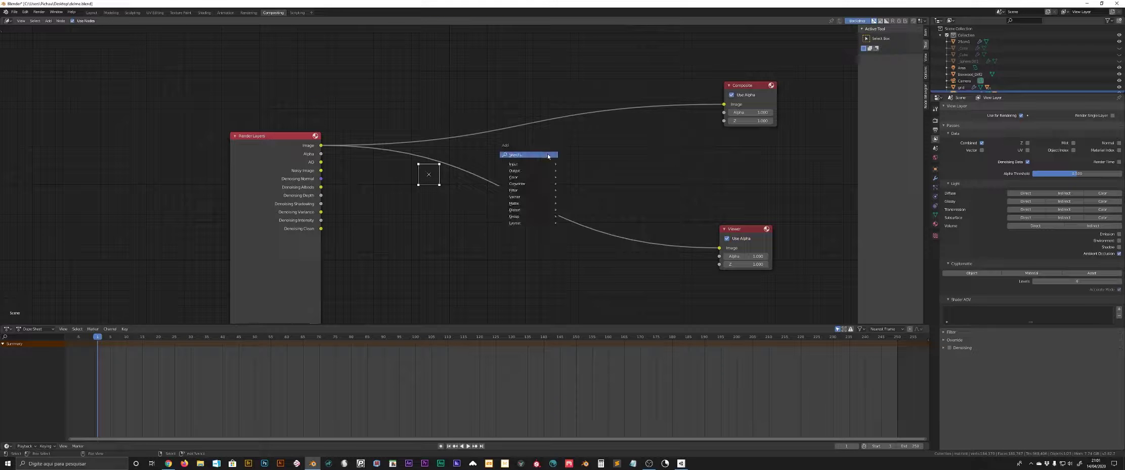
click(547, 153)
text(denoi)
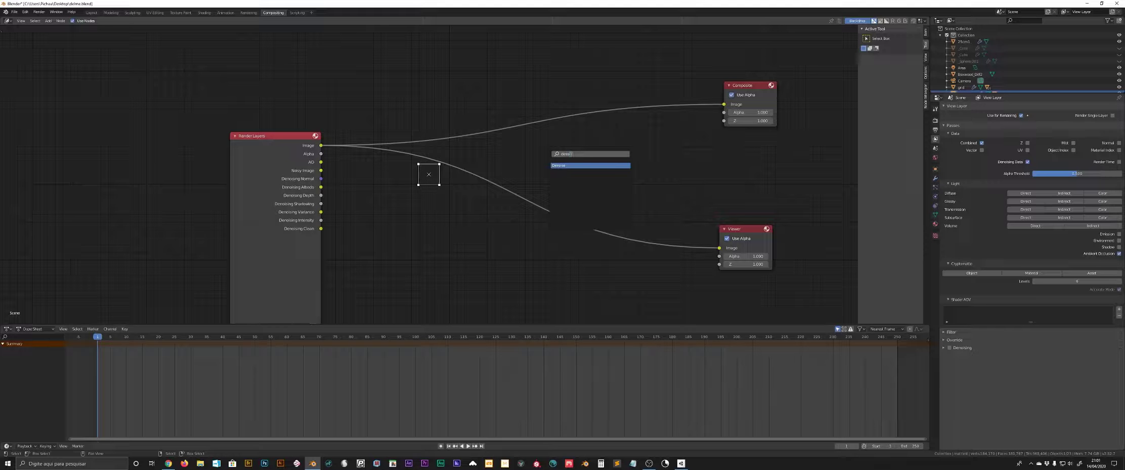
key(Return)
click(627, 131)
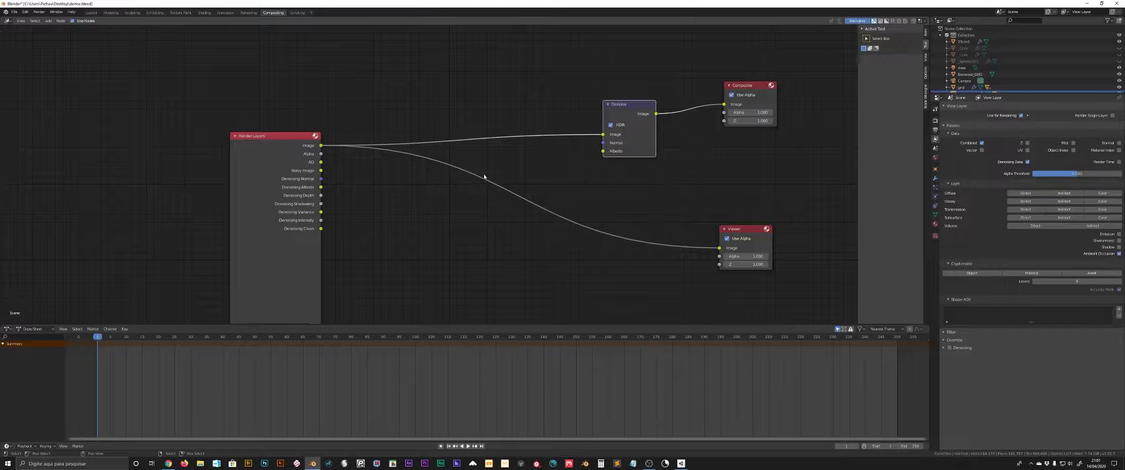
drag(321, 179, 603, 143)
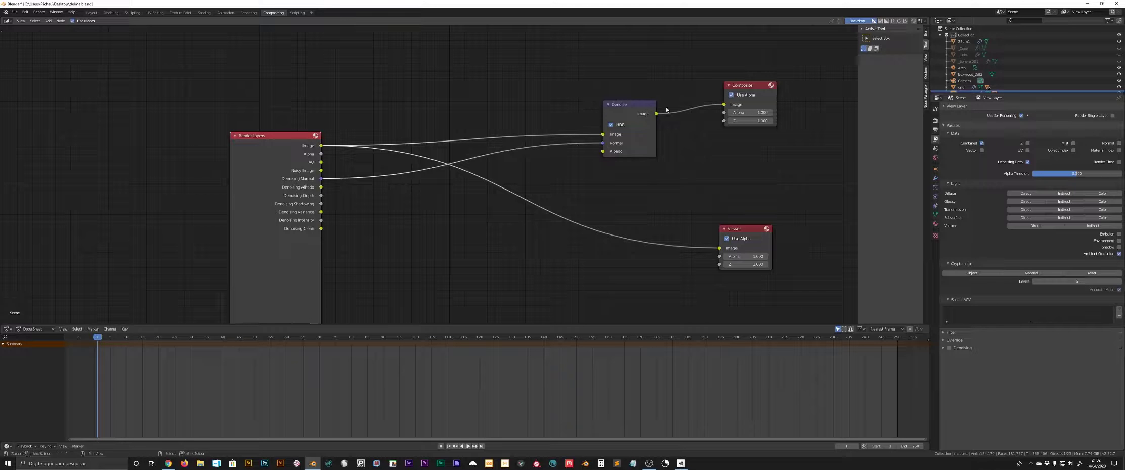
- Place the Denoise node beside Composite, connect Denoising Albedo, and return to Layout
mouse_move(636, 106)
mouse_down()
mouse_move(405, 159)
mouse_move(395, 88)
mouse_up()
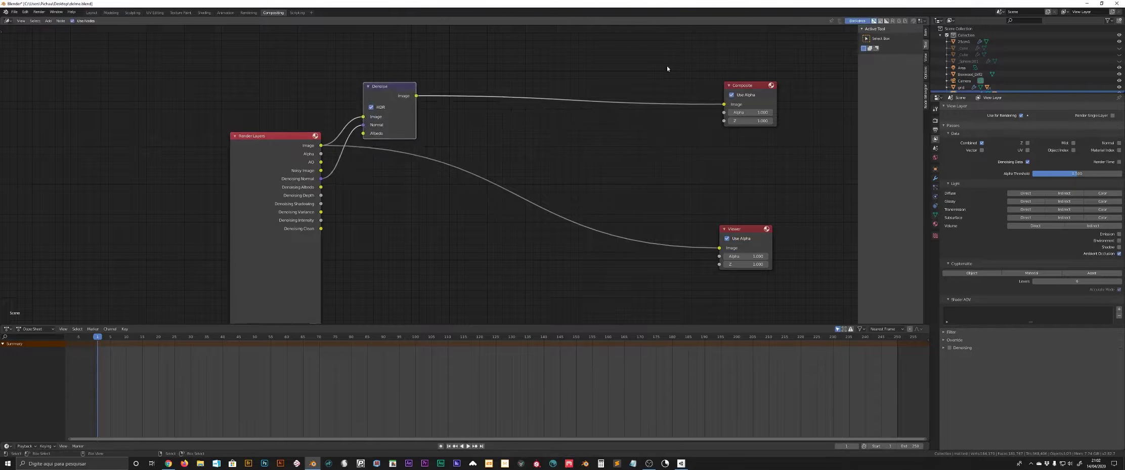
drag(754, 82, 482, 80)
scroll(430, 142, up, 3)
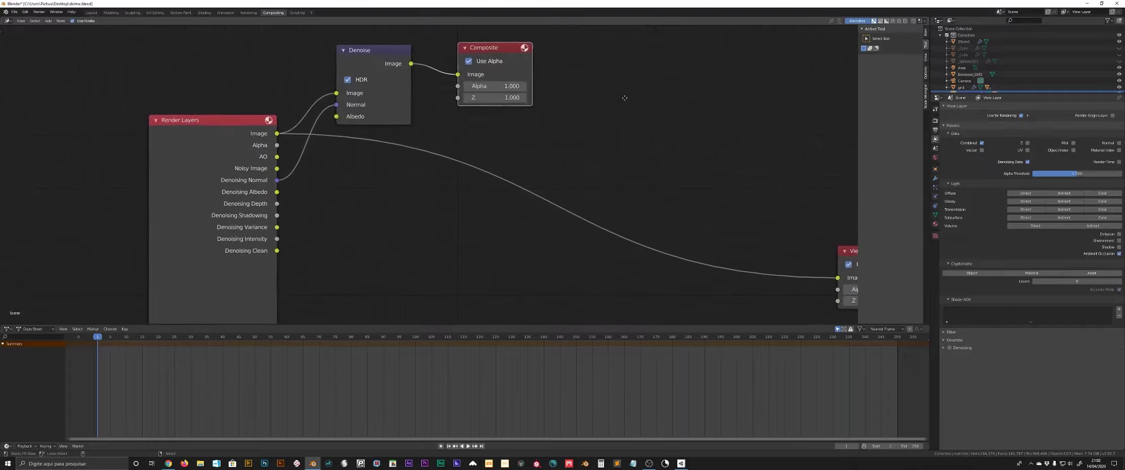
middle_drag(395, 158, 445, 206)
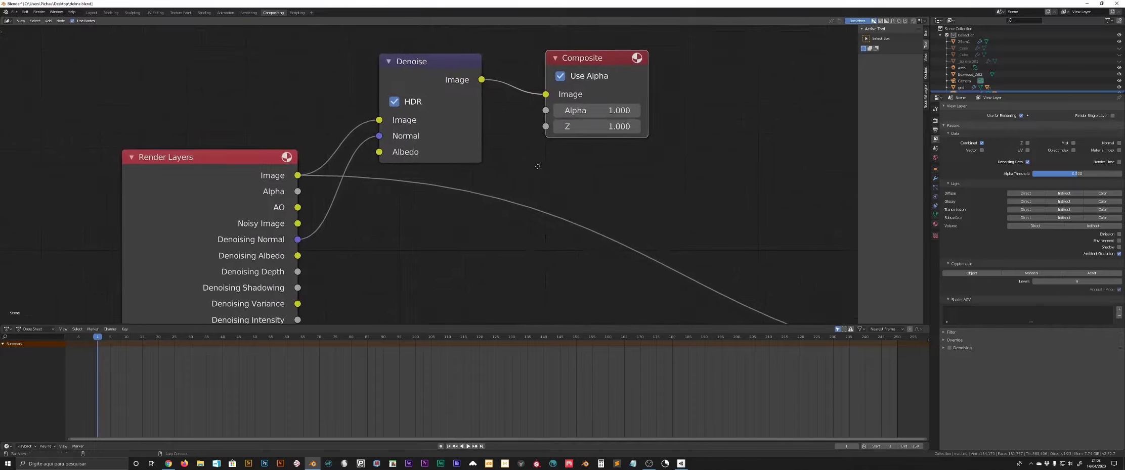
scroll(343, 230, up, 2)
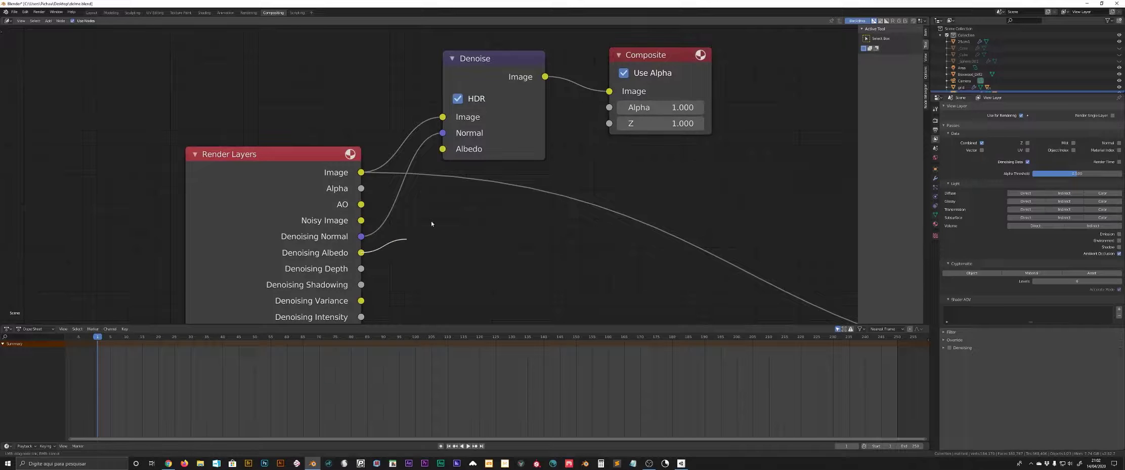
drag(361, 253, 443, 148)
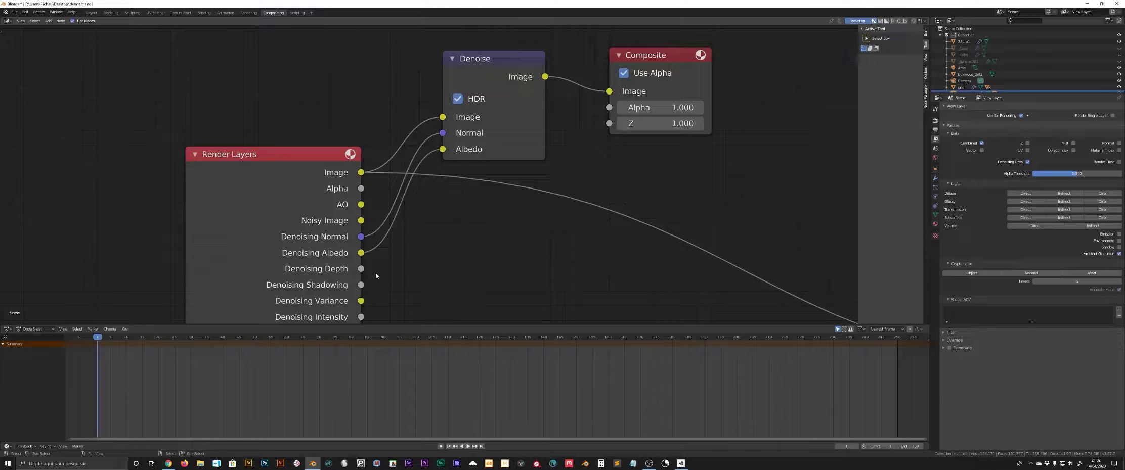
scroll(450, 165, down, 1)
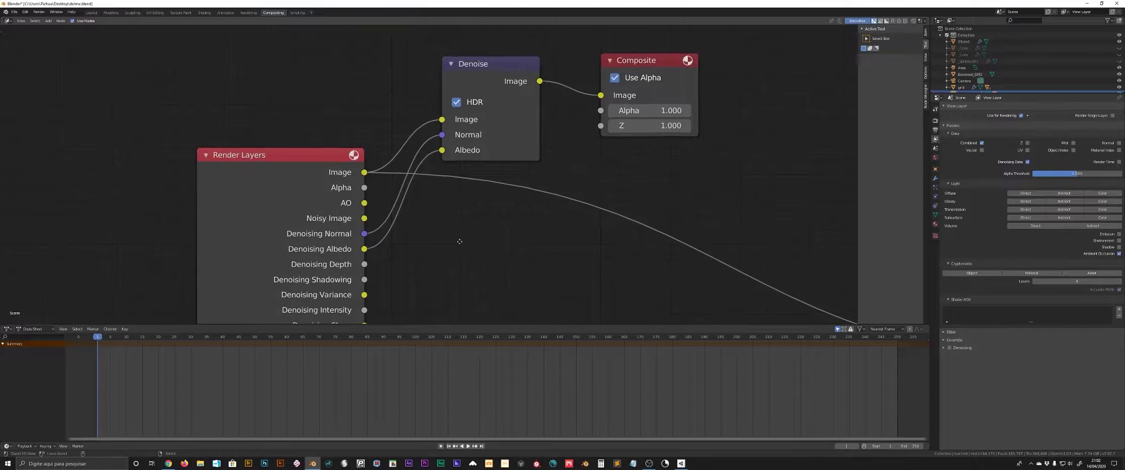
click(91, 13)
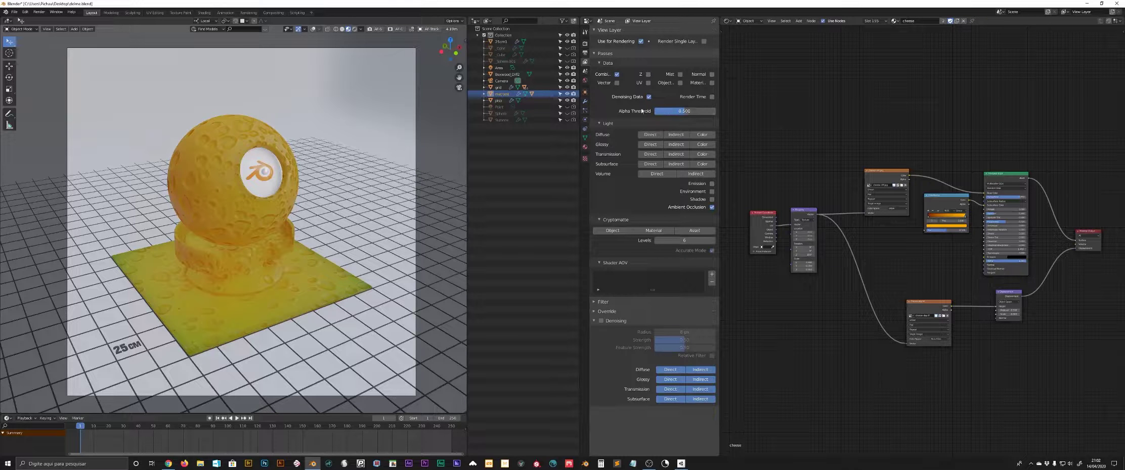
- Set render samples to 16, save the file, and render the frame
click(585, 43)
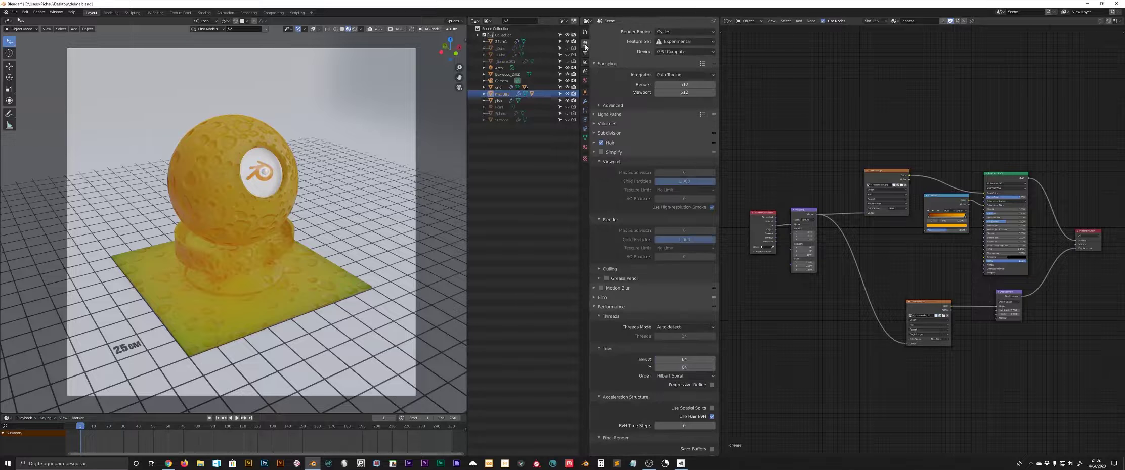
click(684, 85)
text(16)
key(Return)
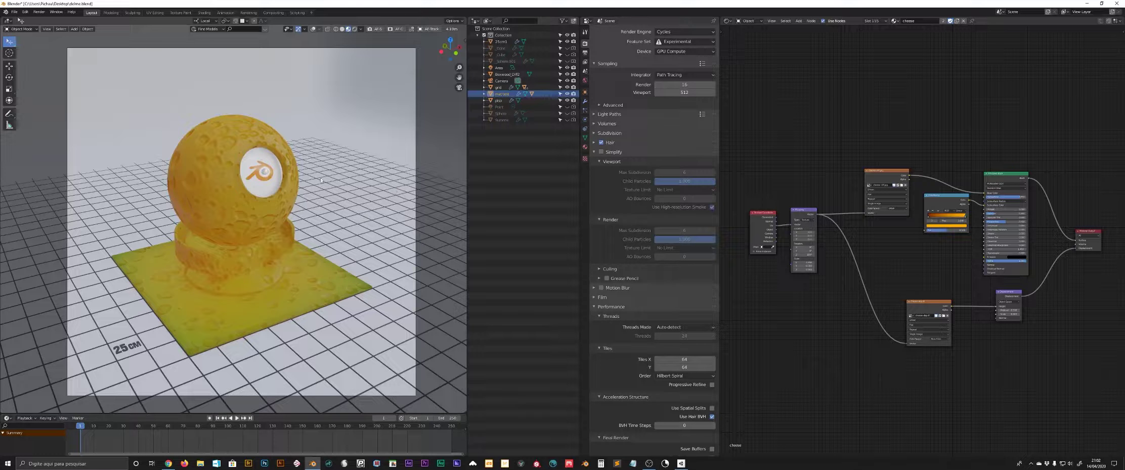
key(ctrl+s)
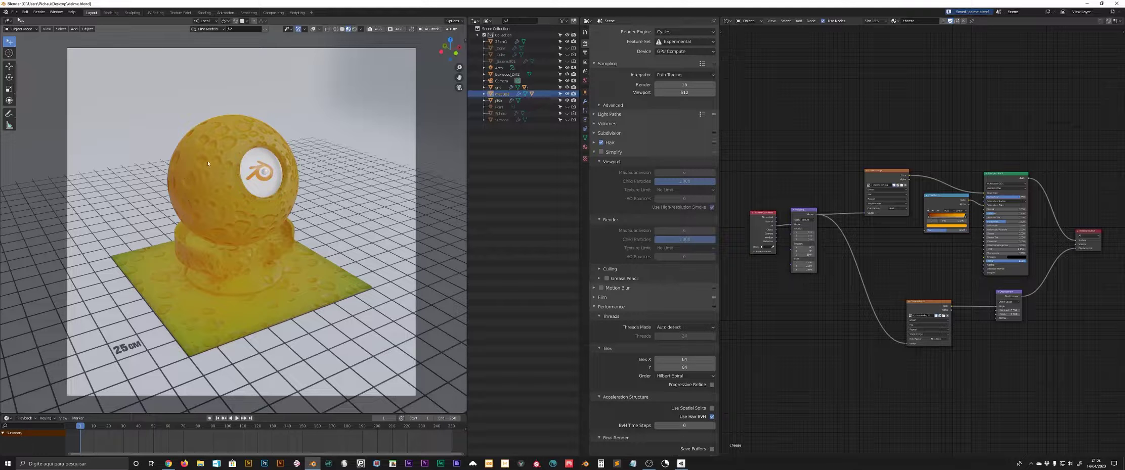
key(F12)
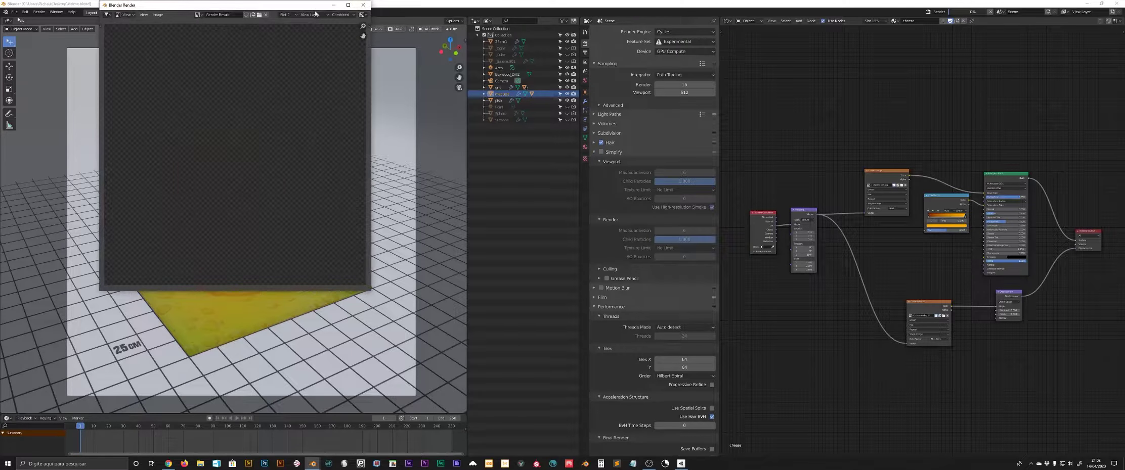
- Move the render window aside while the 16-sample render fails with a CUDA error
drag(298, 6, 263, 81)
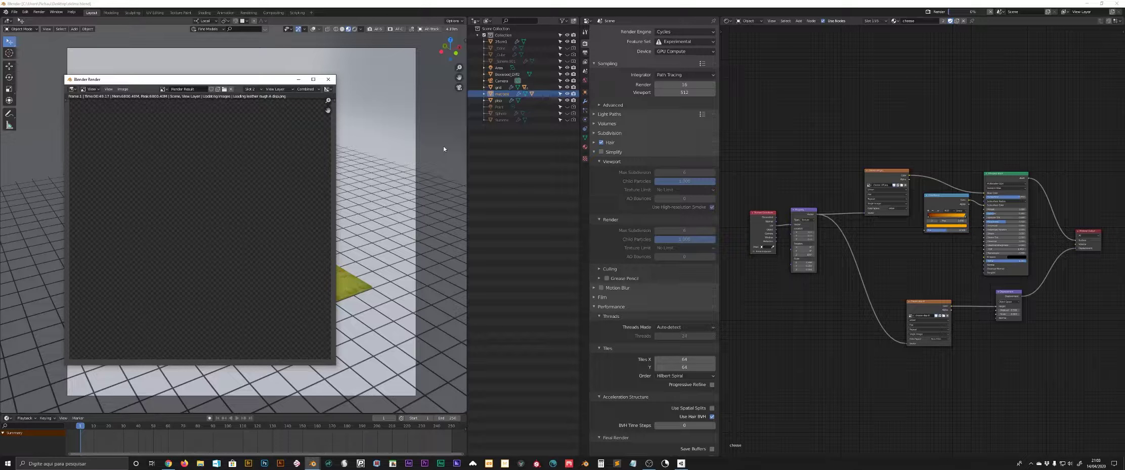
mouse_move(242, 81)
mouse_down()
mouse_move(400, 85)
mouse_move(200, 94)
mouse_up()
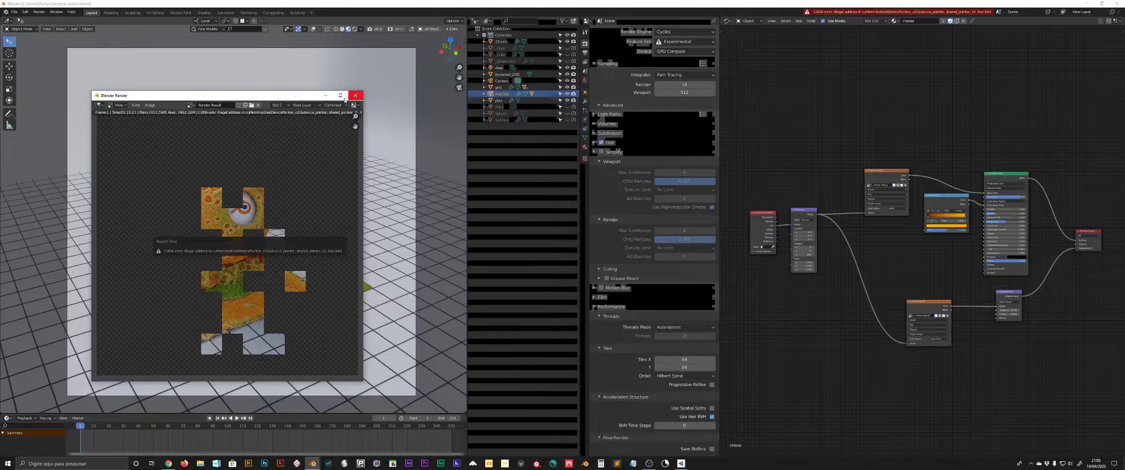
- Close the failed render, re-render a complete noisy frame, and close its window
mouse_move(202, 95)
mouse_down()
mouse_move(220, 91)
mouse_move(174, 96)
mouse_up()
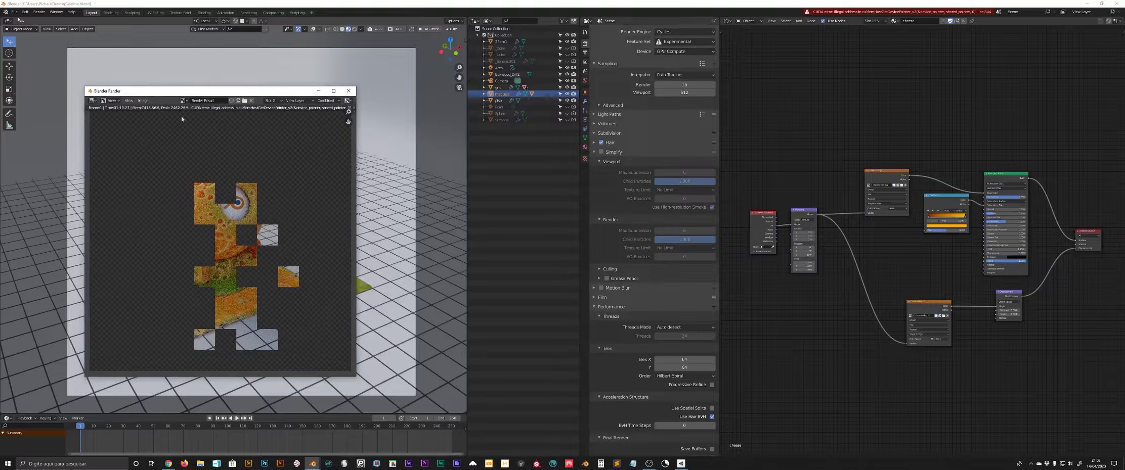
click(352, 92)
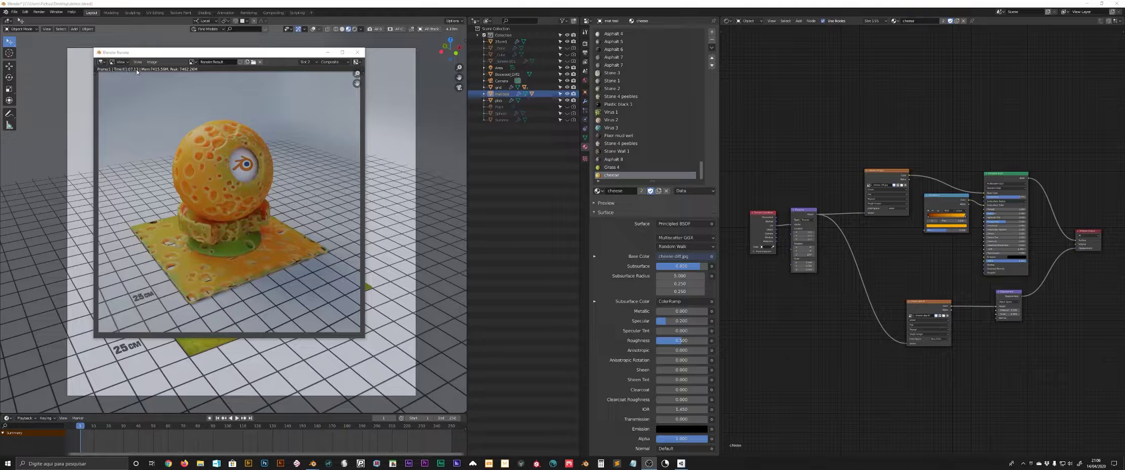
drag(137, 72, 125, 79)
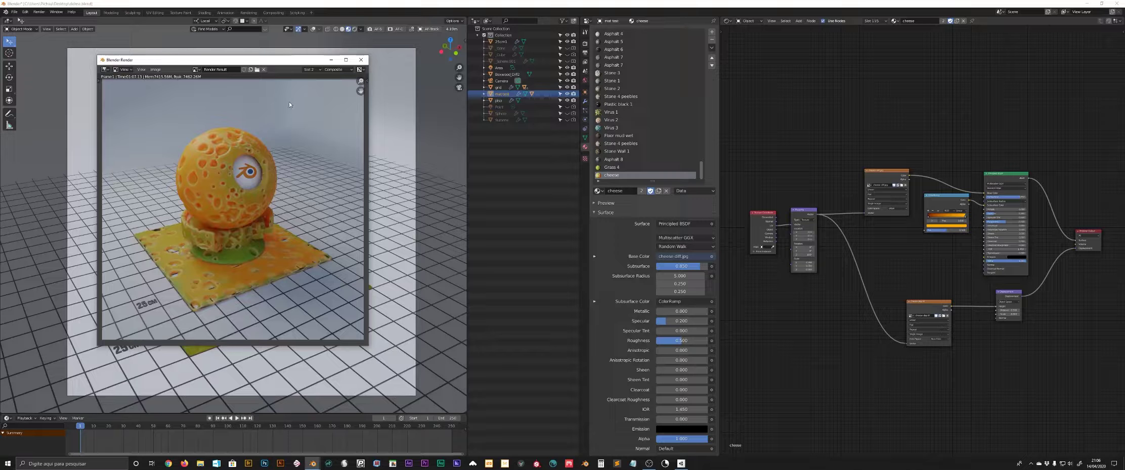
click(360, 60)
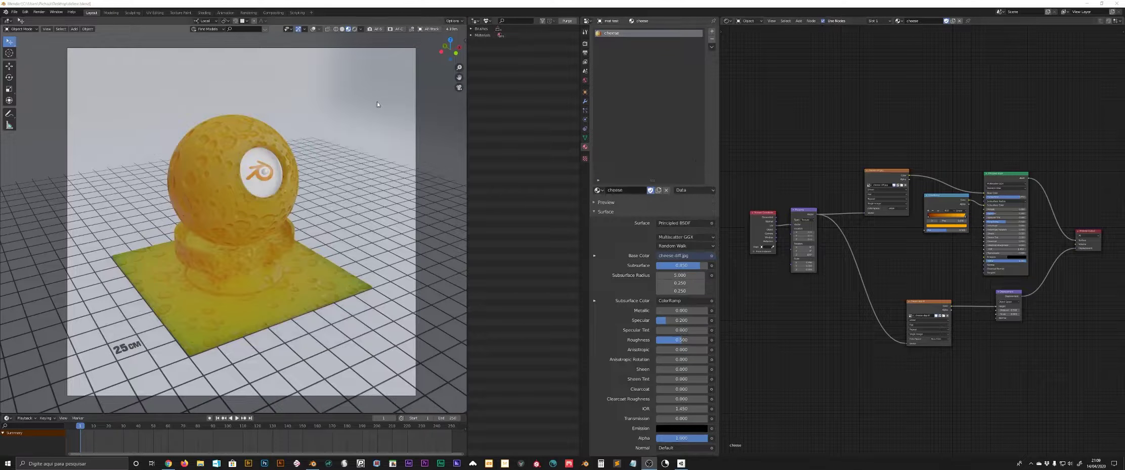
- Reconnect the render passes to the Denoise node, move it beside Composite, and mute it
click(273, 12)
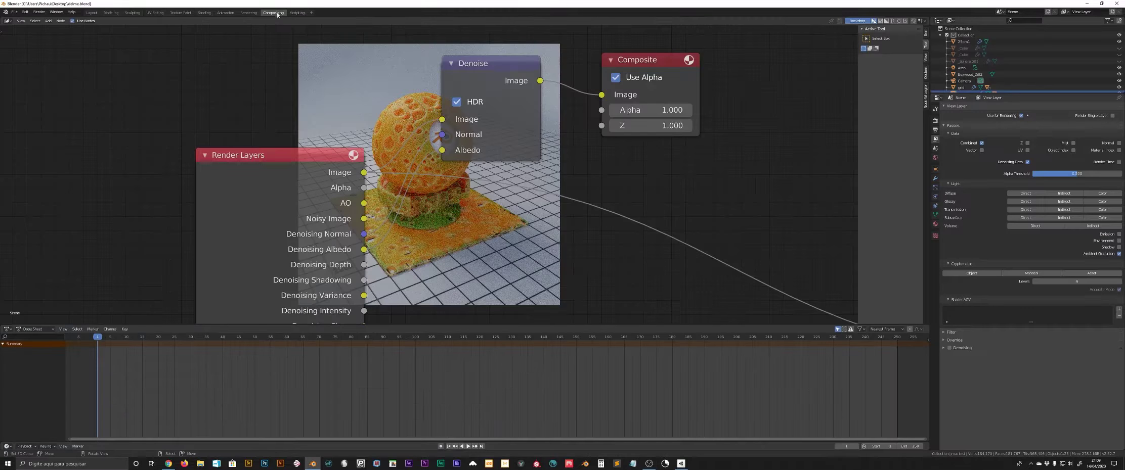
key(f)
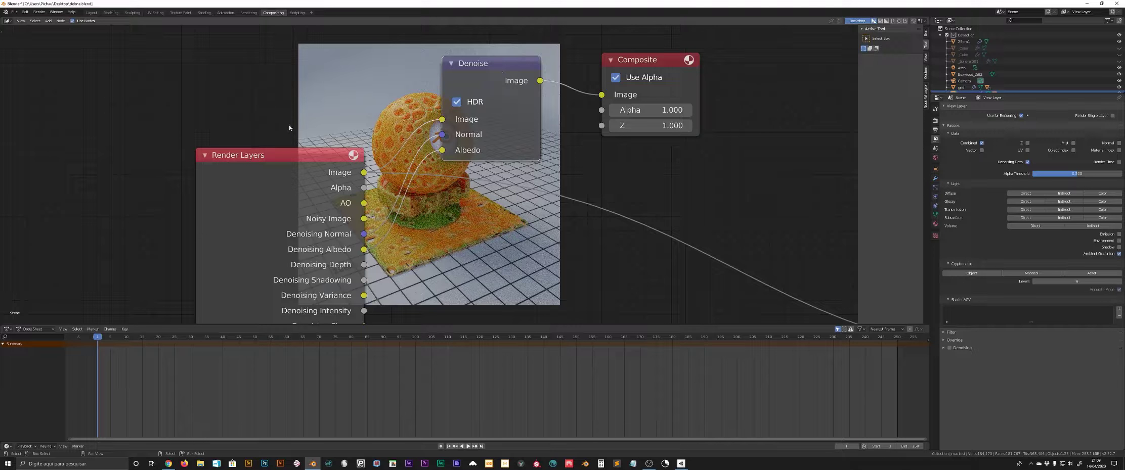
scroll(290, 127, down, 3)
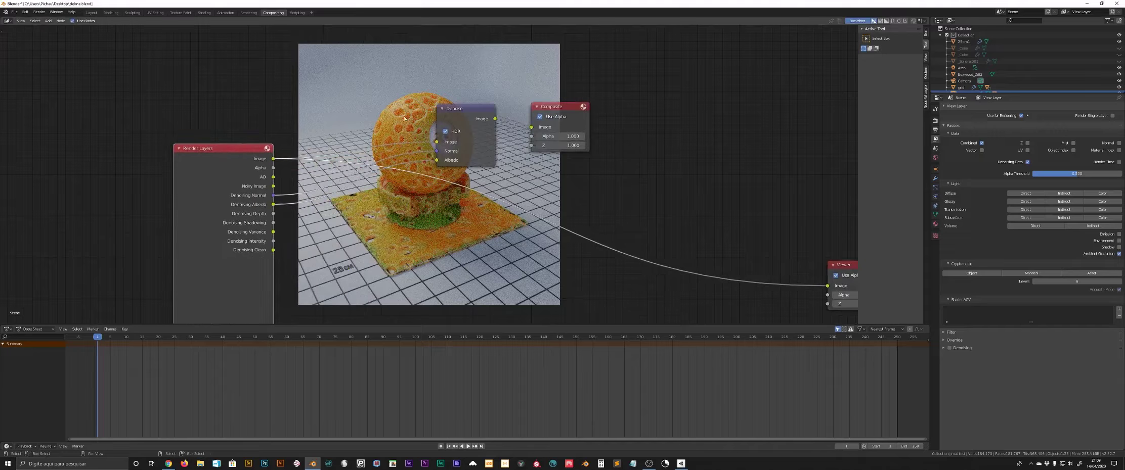
drag(482, 108, 616, 94)
key(m)
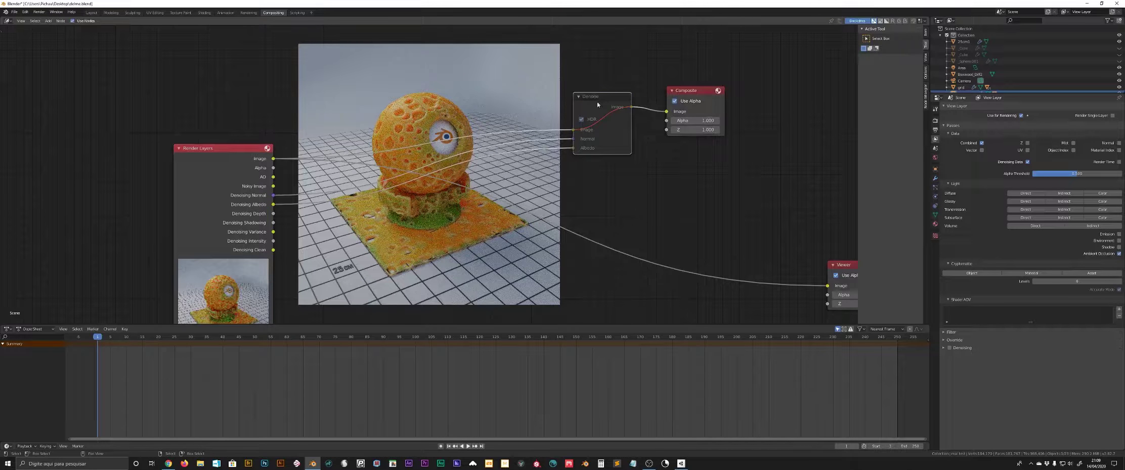
click(91, 13)
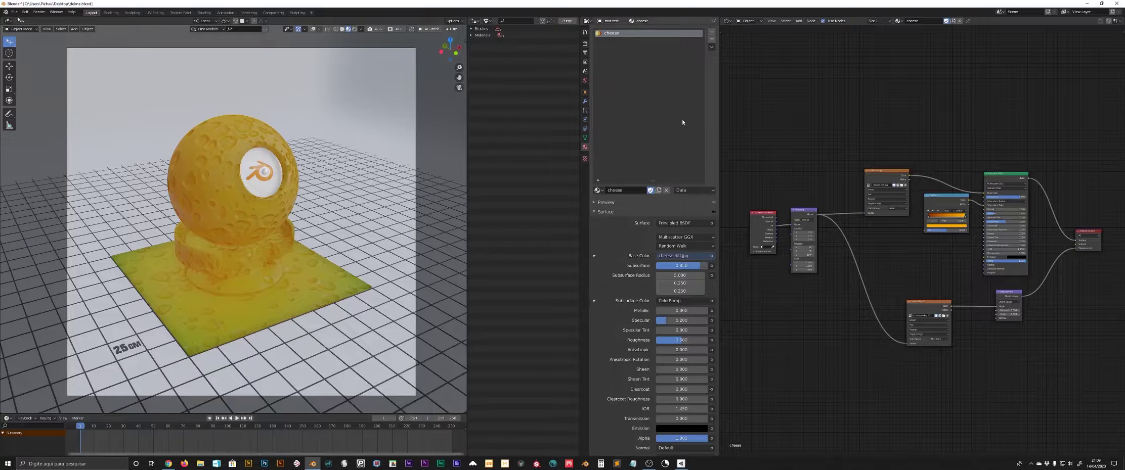
- Turn off the Denoising Data passes and enable View Layer render denoising
click(585, 62)
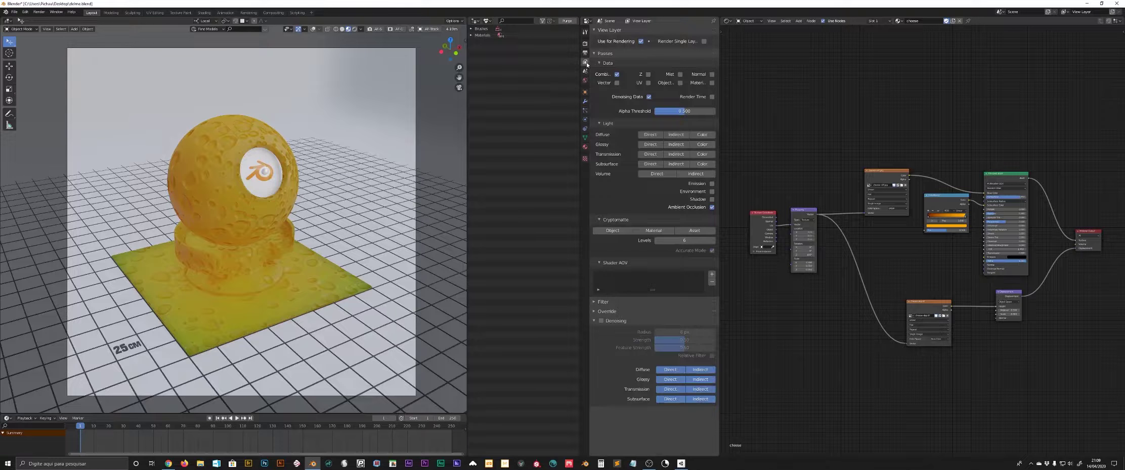
click(649, 97)
click(601, 321)
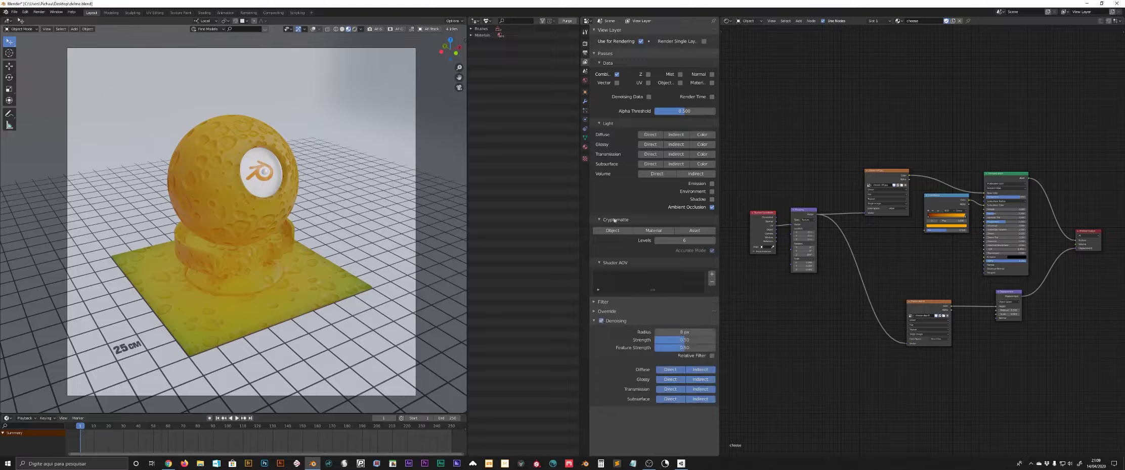
- Set render samples to 512, check the cheese material, and render the frame
click(585, 44)
click(680, 84)
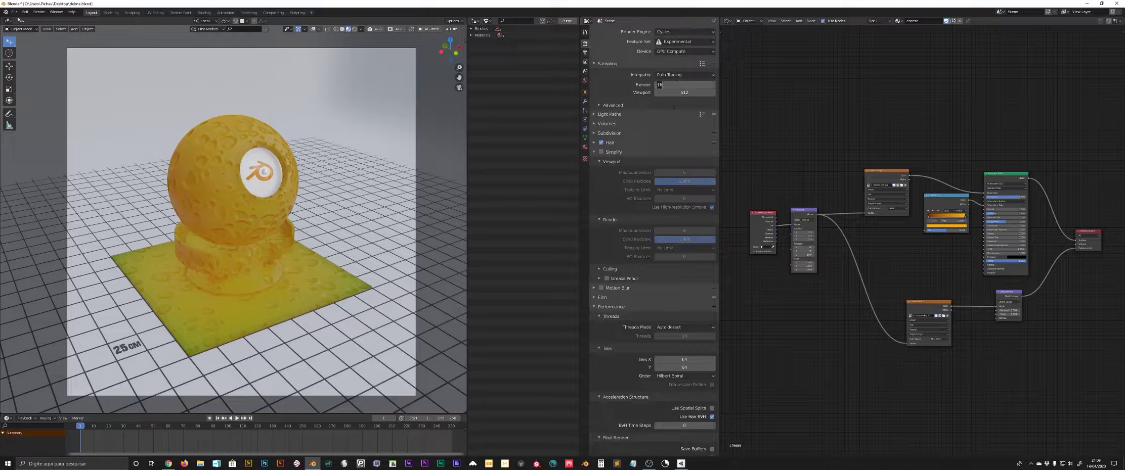
text(512)
key(Return)
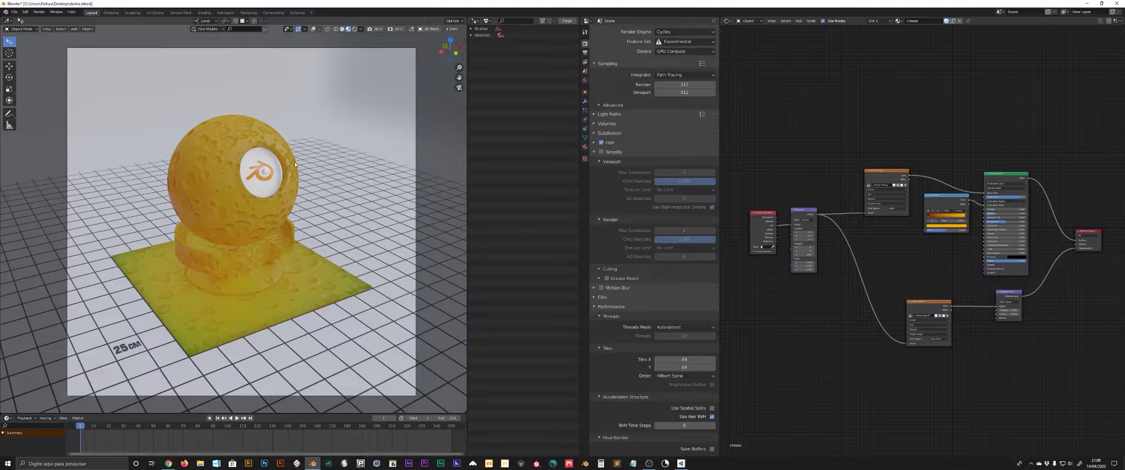
click(586, 146)
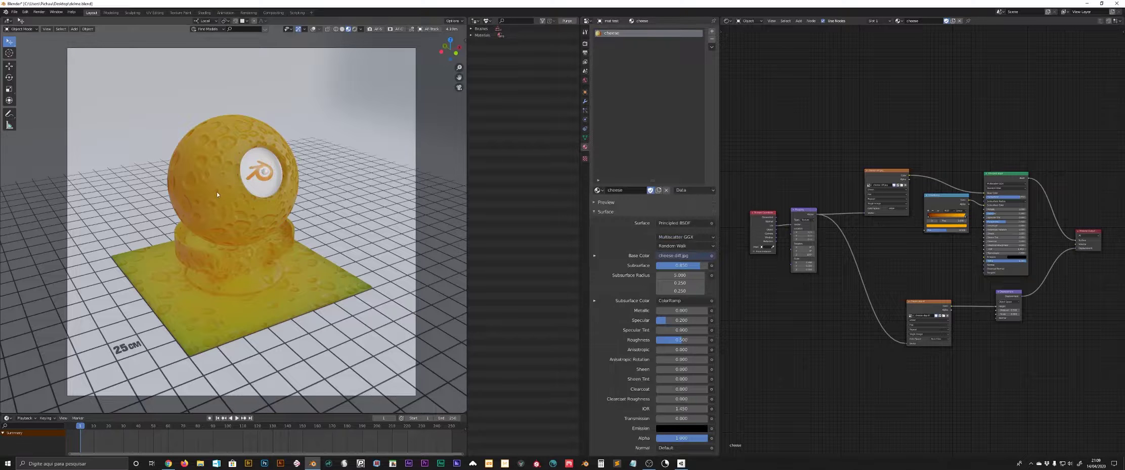
key(F12)
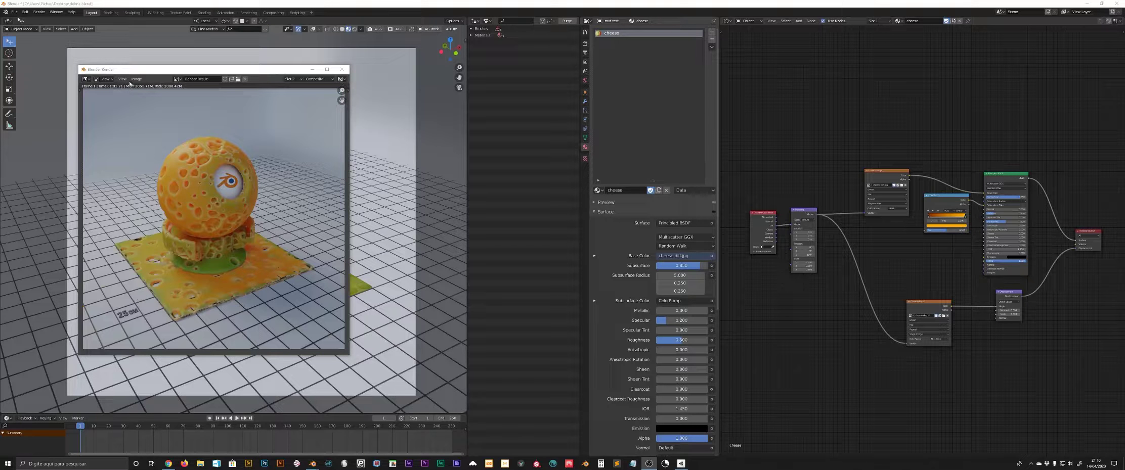
- Shift the finished 512-sample render window to look over the result
drag(147, 69, 160, 70)
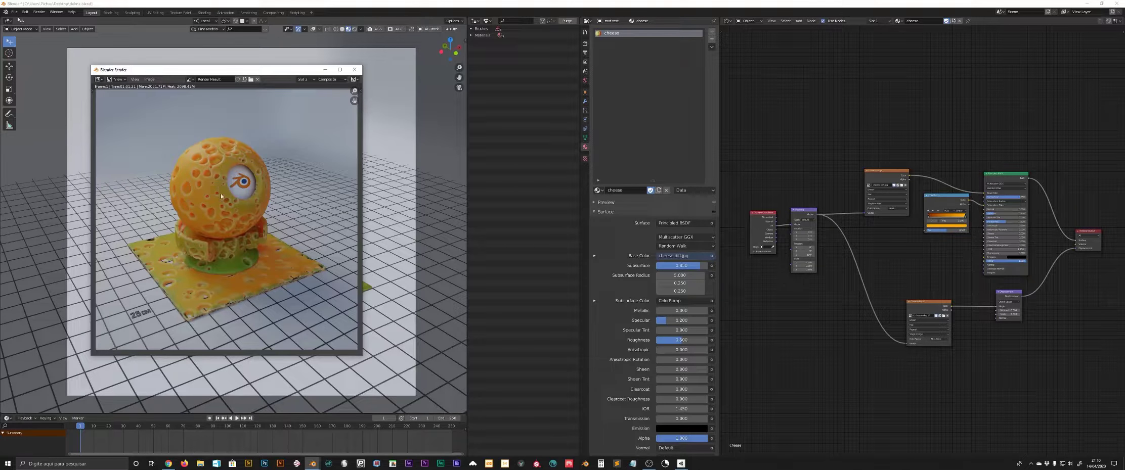
drag(158, 71, 150, 71)
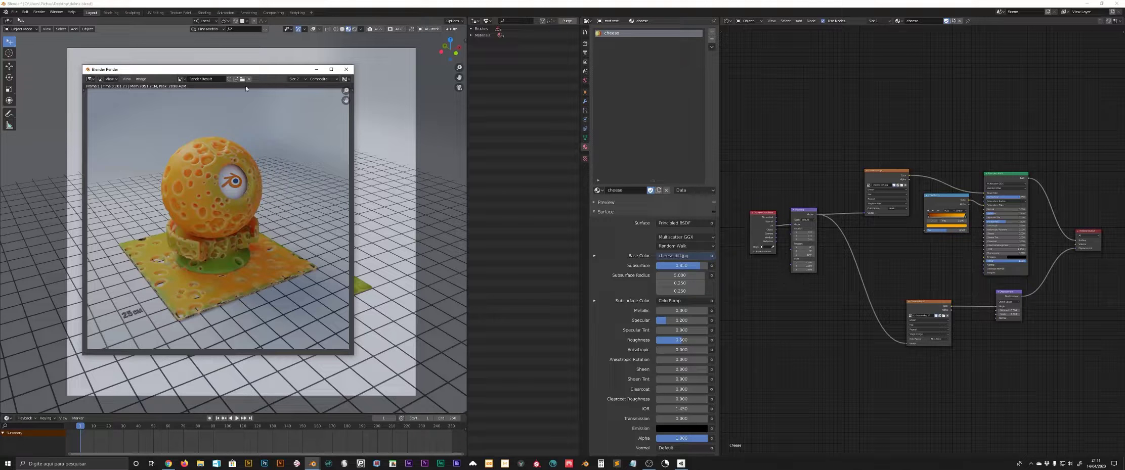
- Close the finished render and set the render samples to 16
click(349, 71)
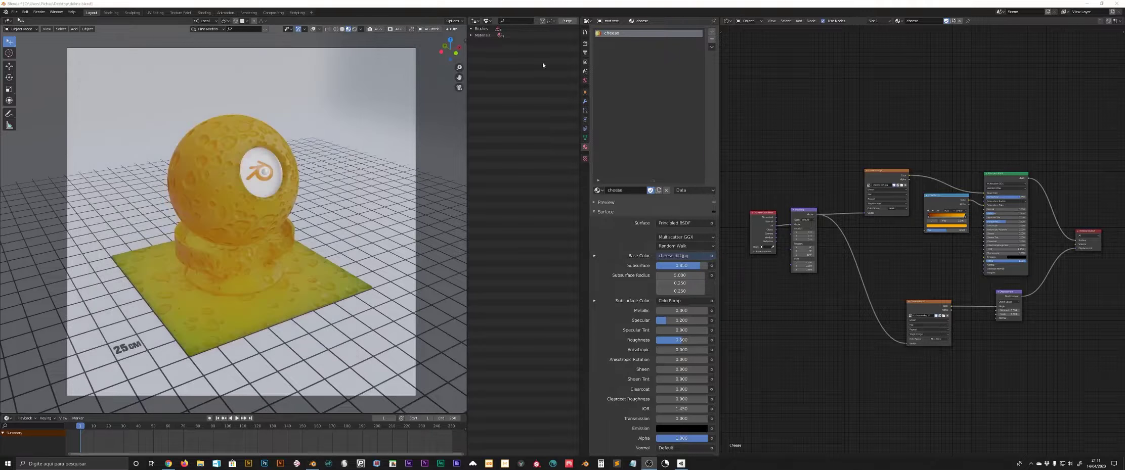
click(585, 44)
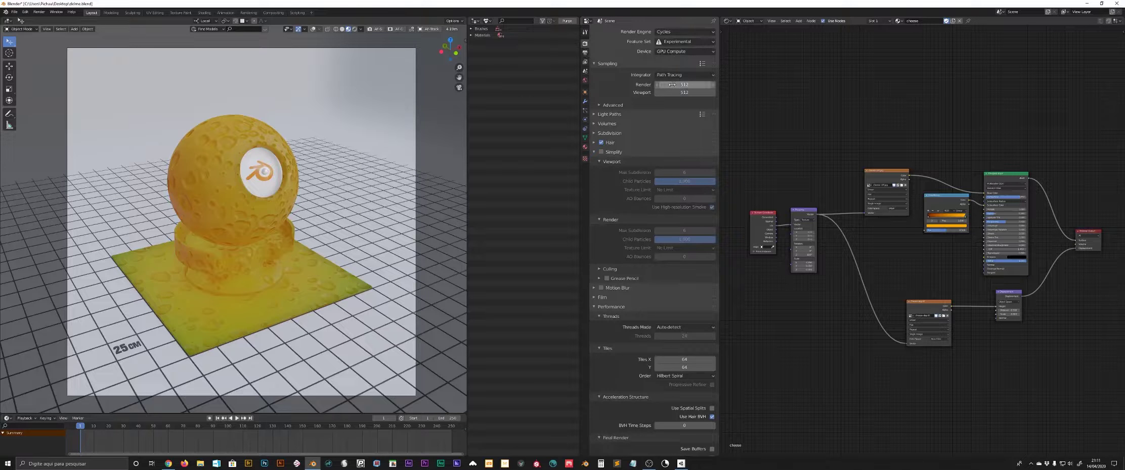
click(674, 85)
text(16)
key(Return)
- Enable the Denoising Data passes, turn off built-in render denoising, and show the Compositing workspace
click(585, 63)
click(649, 97)
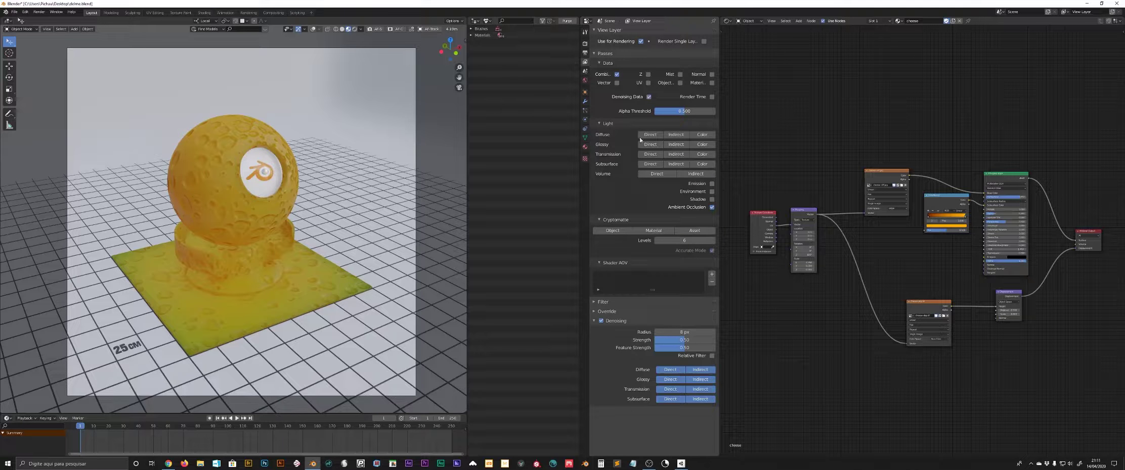
click(601, 322)
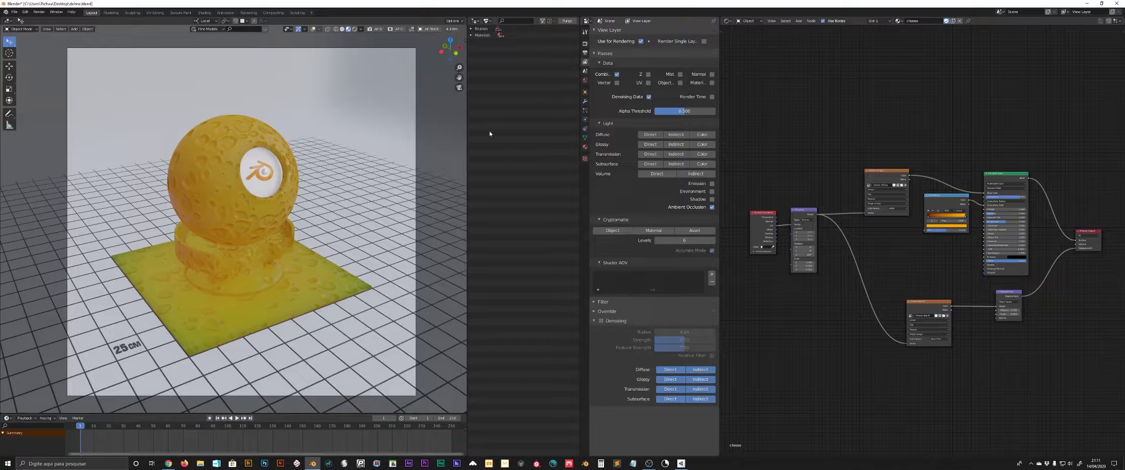
click(273, 12)
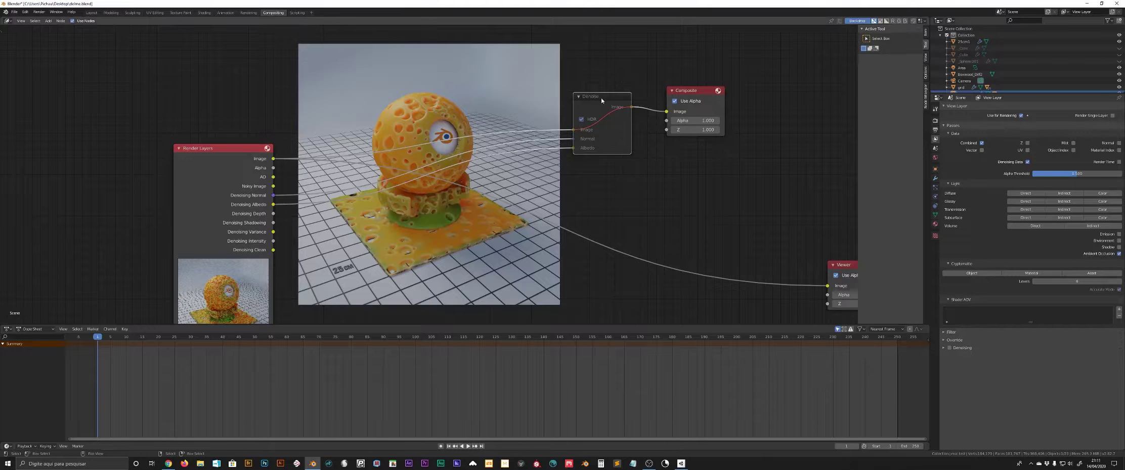
- Mute and unmute the Denoise node with M to compare results, ending unmuted, then return to Layout
key(m)
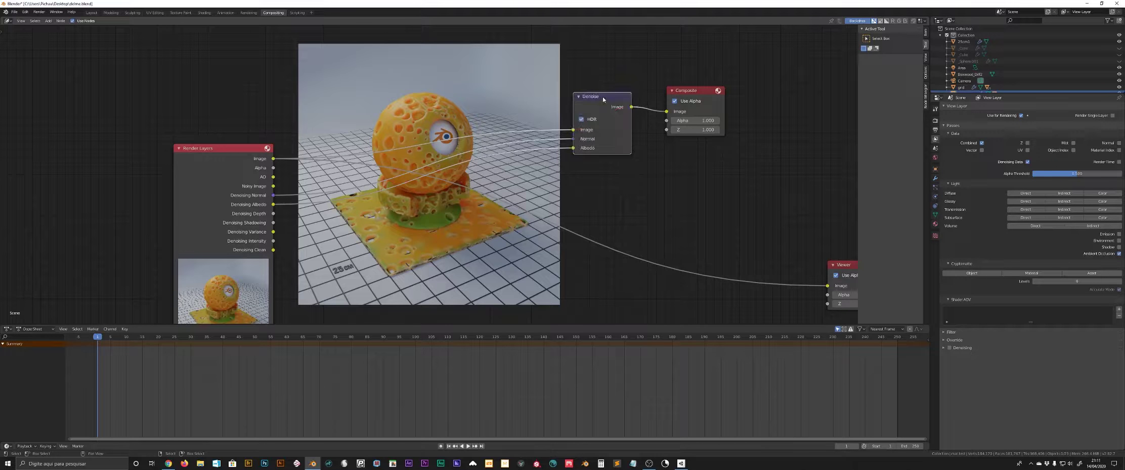
key(m)
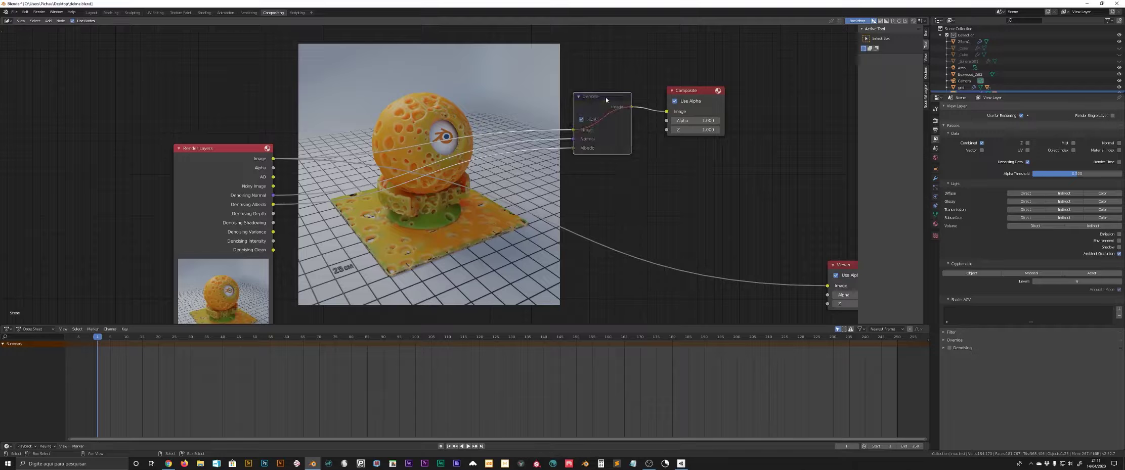
key(m)
key(m)
key(m)
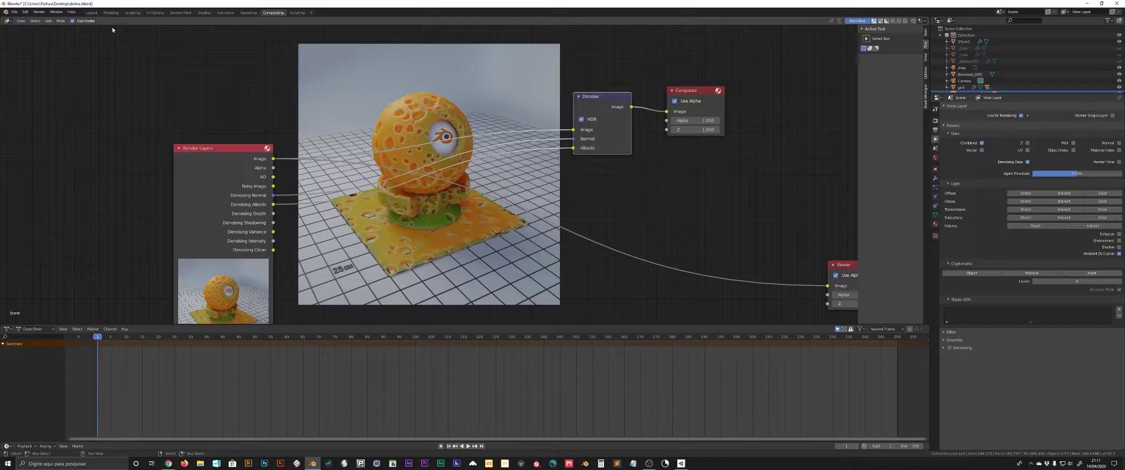
click(91, 12)
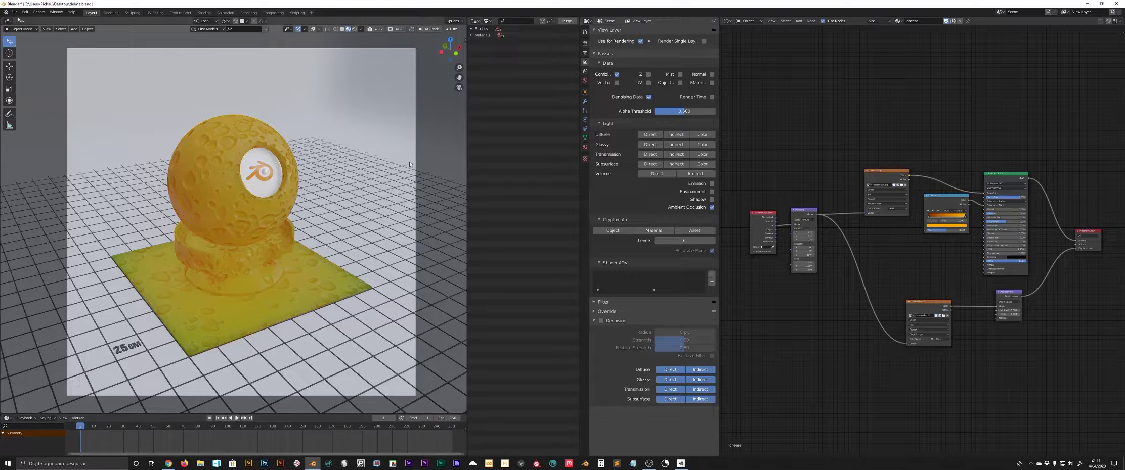
- Save delme.blend, render a 16-sample frame through the Denoise node, then close the render window
click(585, 43)
key(ctrl+s)
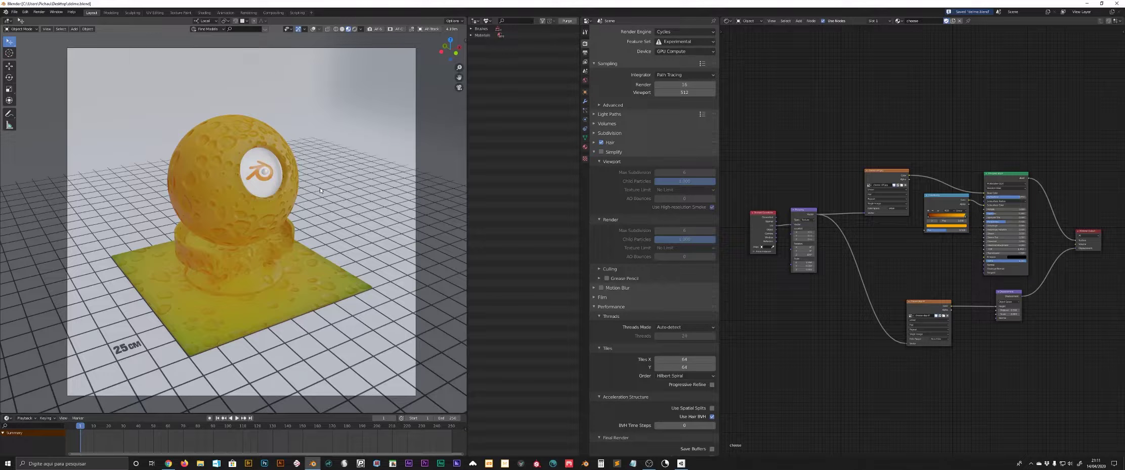
key(F12)
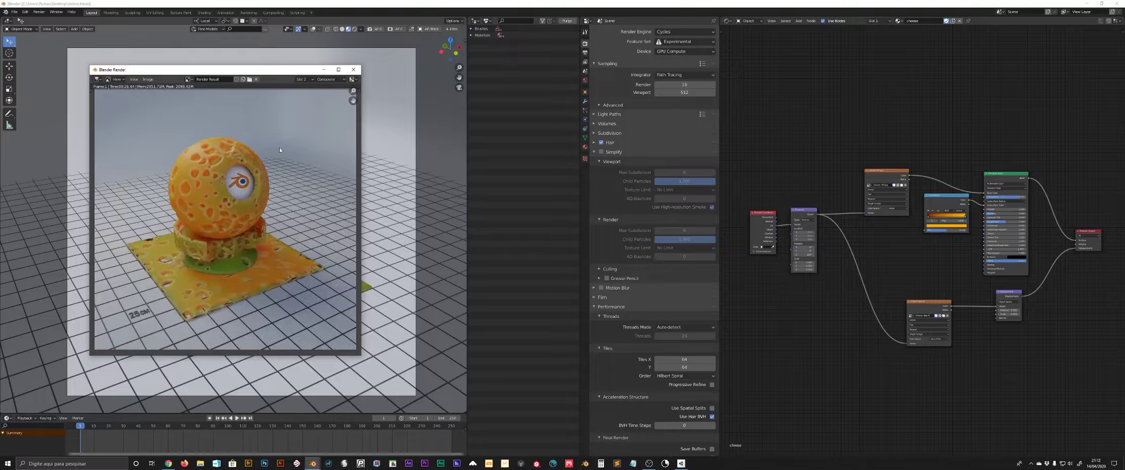
drag(141, 70, 157, 68)
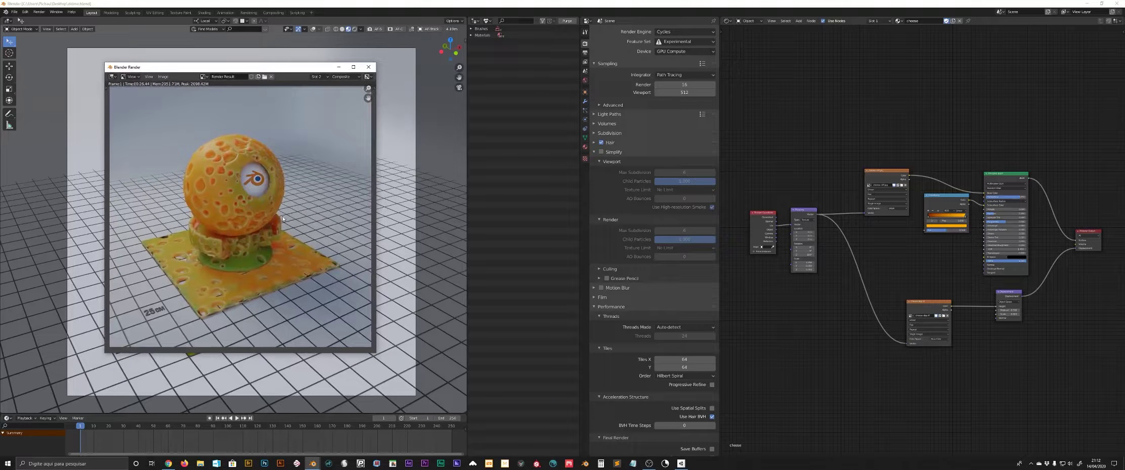
drag(306, 69, 273, 70)
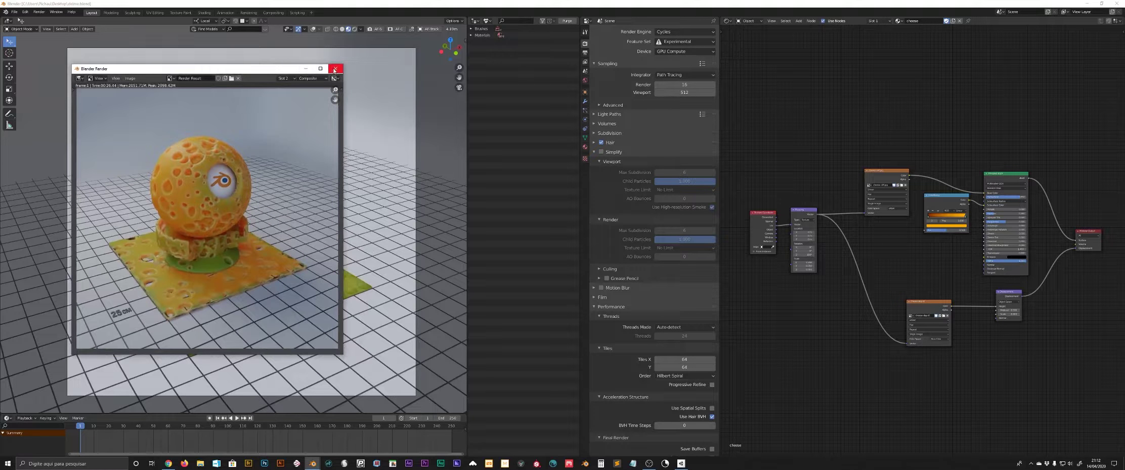
click(335, 68)
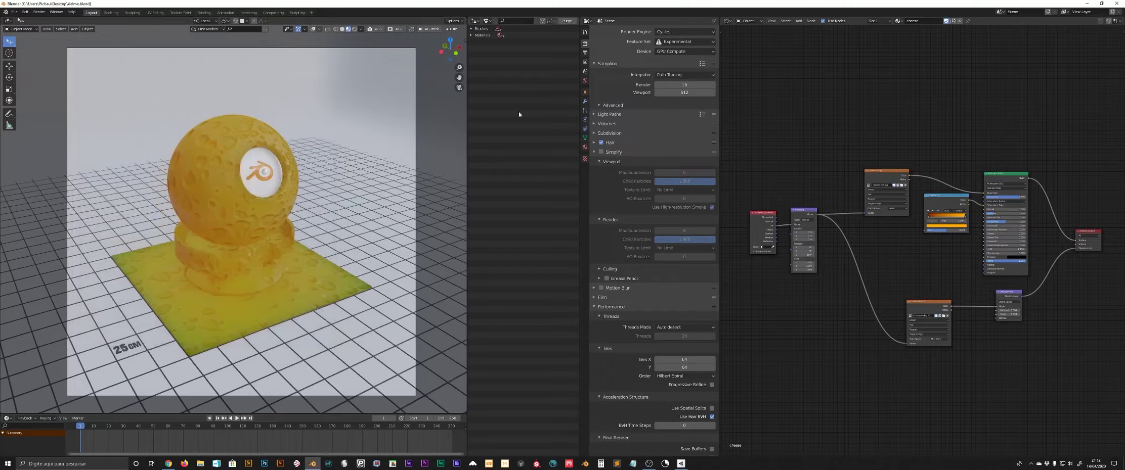
- Check the compositor, then turn off Denoising Data passes and leave built-in denoising off
click(274, 12)
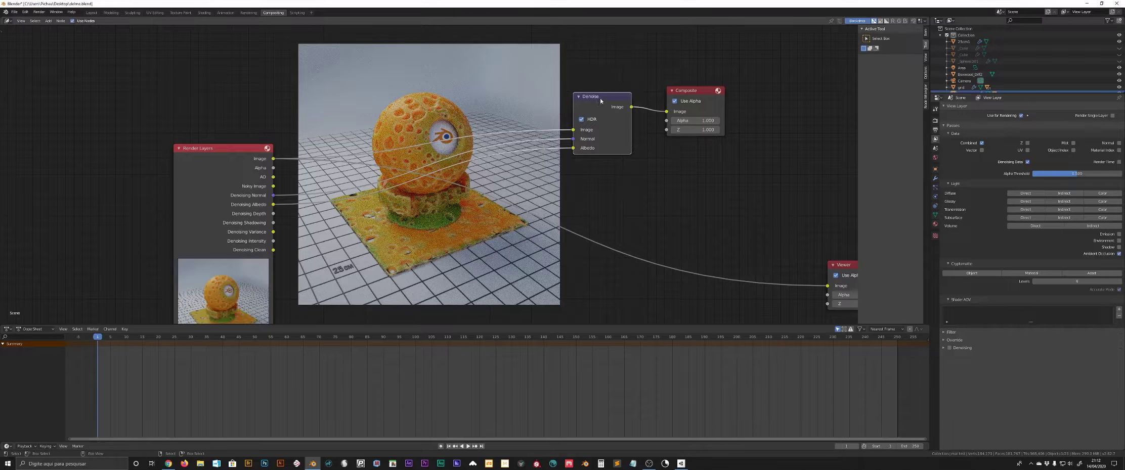
click(92, 12)
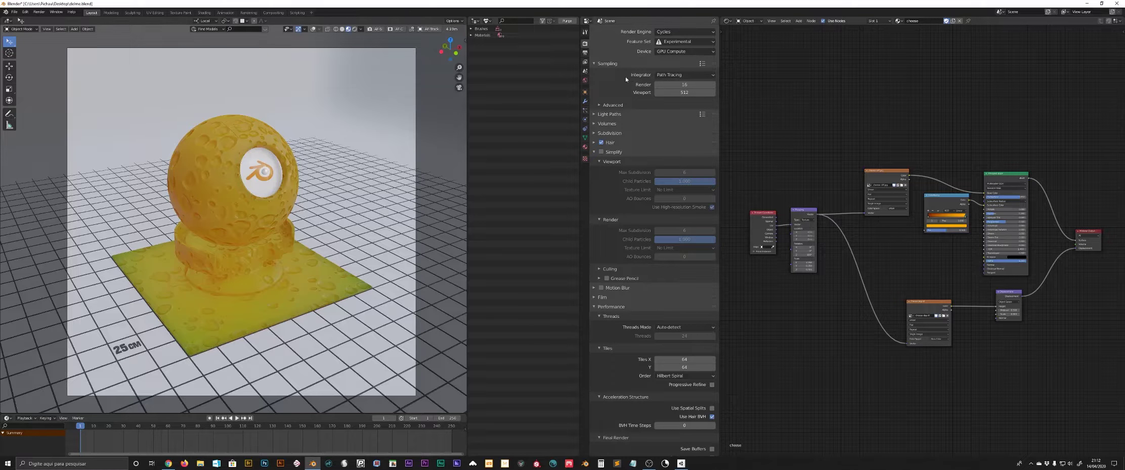
click(585, 61)
click(648, 97)
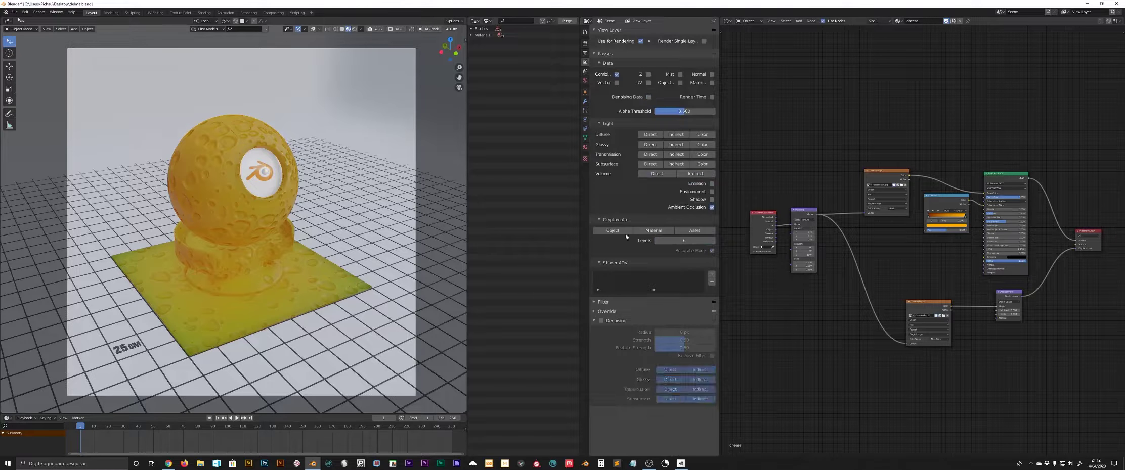
click(601, 321)
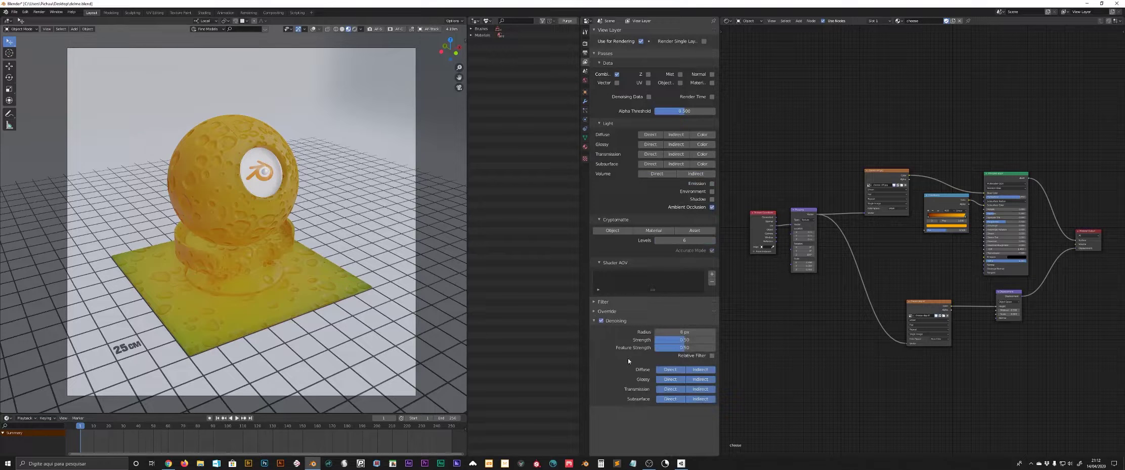
click(601, 321)
- Try other render sample counts, 2048 and then 512
click(586, 44)
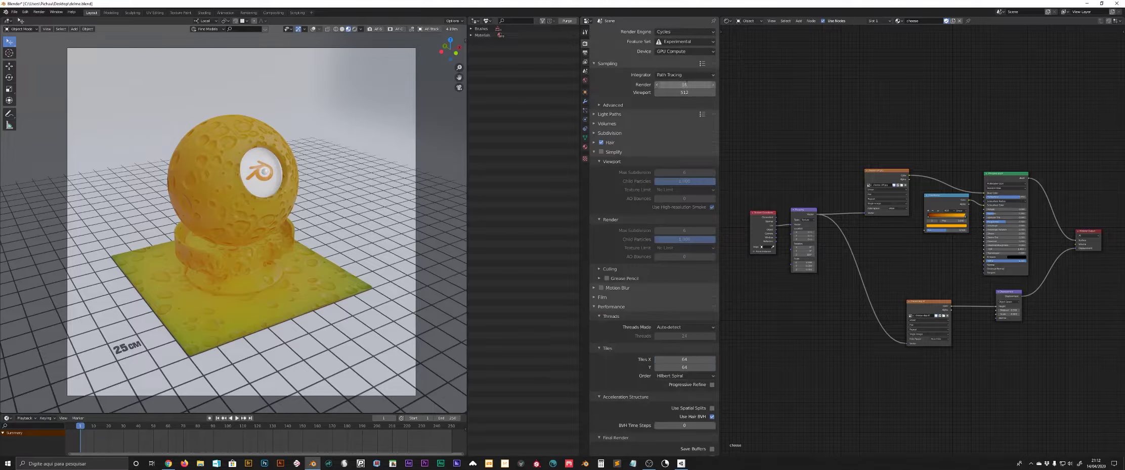
click(687, 85)
text(2048)
key(Return)
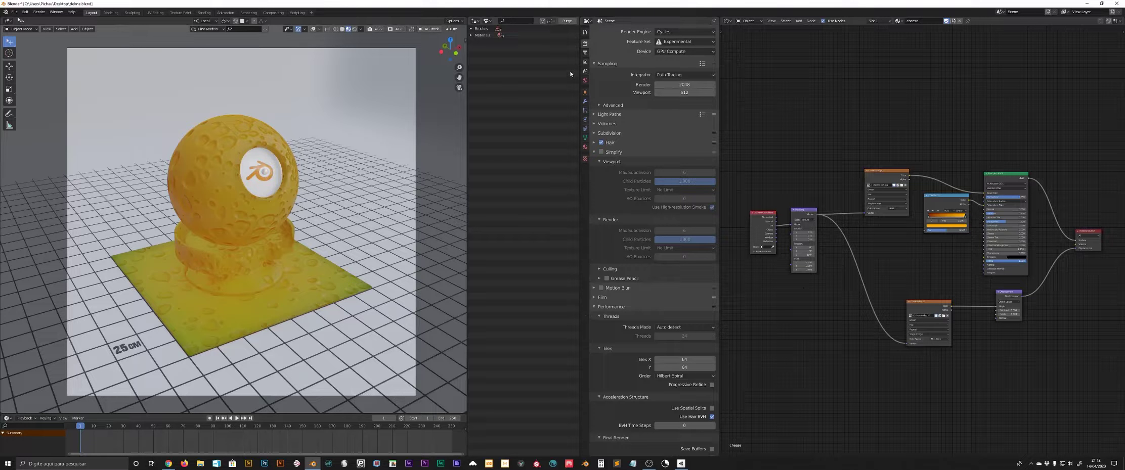
key(ctrl+Tab)
key(ctrl+Tab)
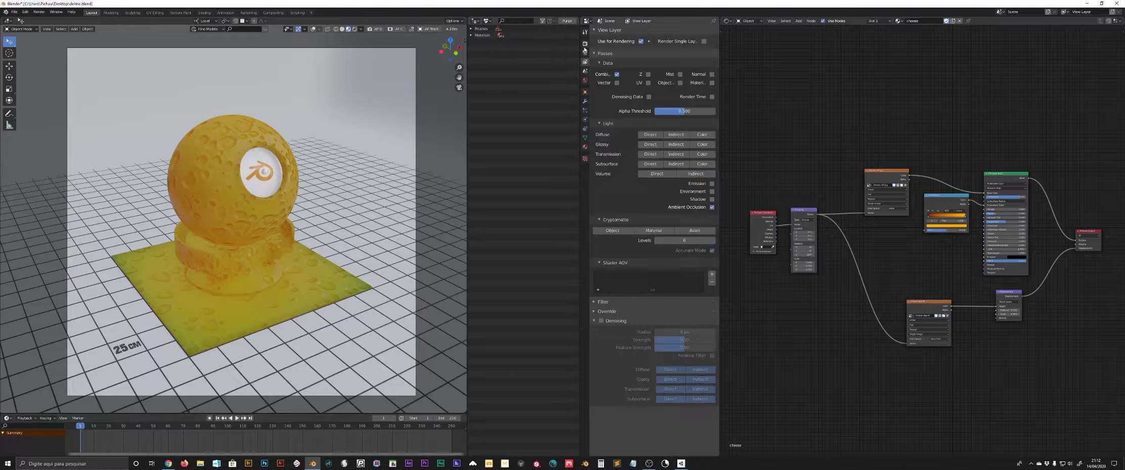
click(584, 44)
click(684, 84)
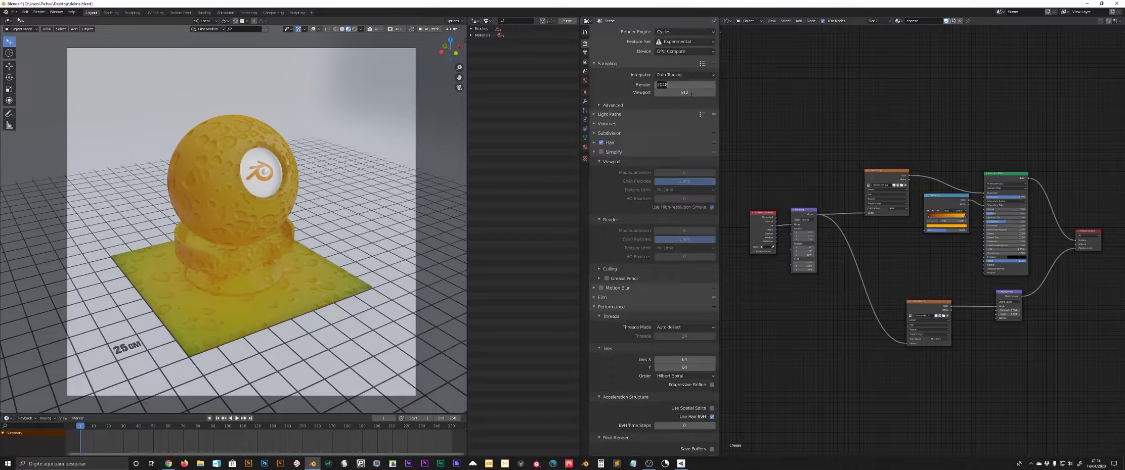
text(25)
key(Return)
- Toggle built-in denoising on and off again, return samples to 16, and view the compositor
click(585, 63)
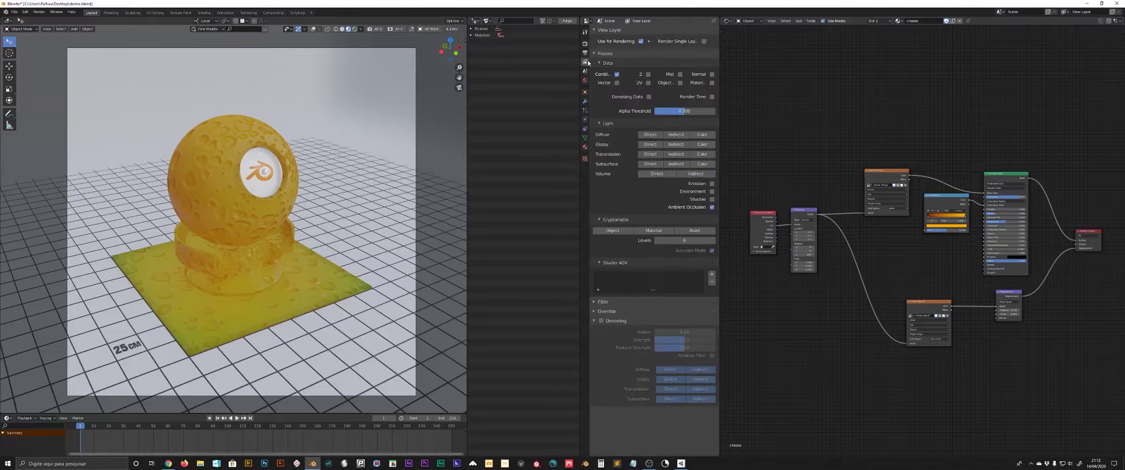
click(601, 321)
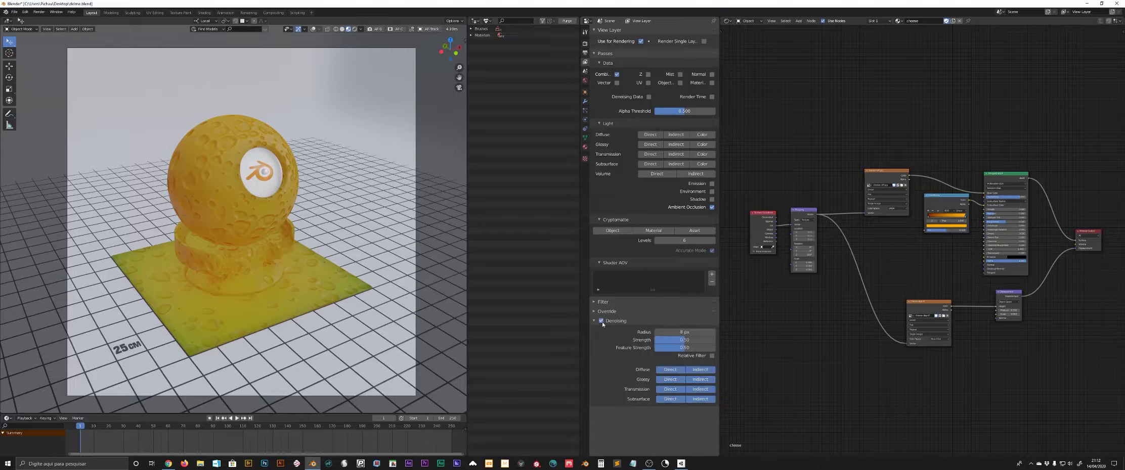
click(601, 321)
click(585, 44)
click(694, 85)
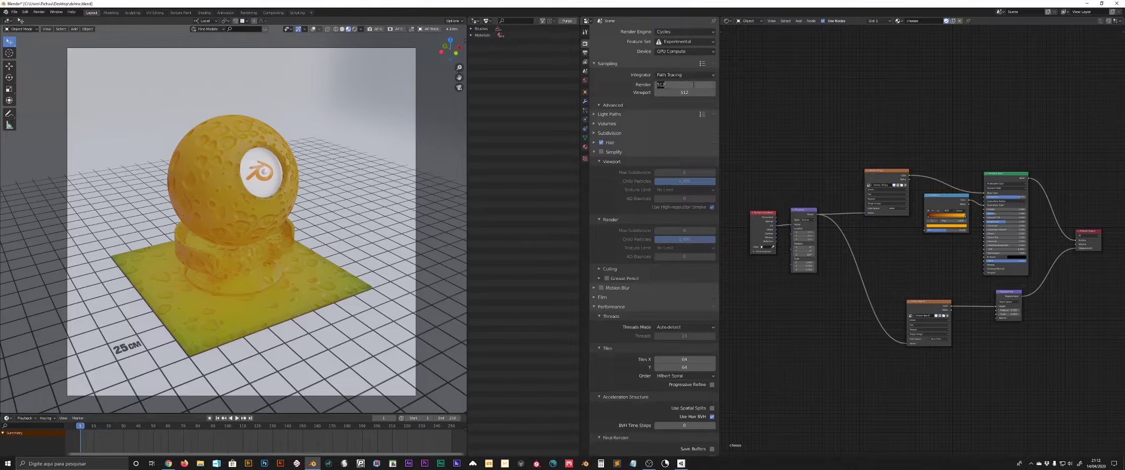
click(273, 12)
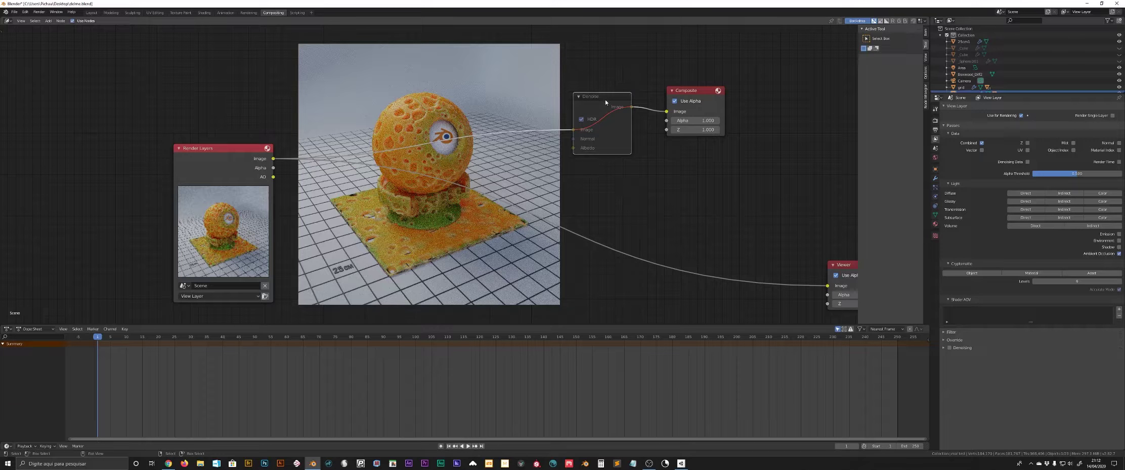
- Toggle the Denoise node's bypass, return to Layout, and set render samples to 4
key(m)
click(91, 13)
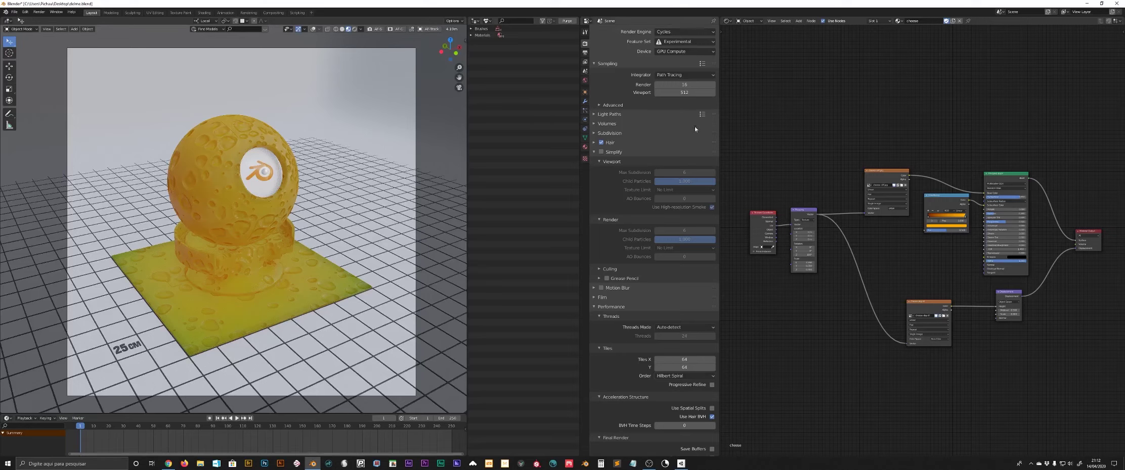
click(684, 85)
text(4)
key(Return)
- Re-enable the Denoising Data passes, check the compositor, and pull the viewport camera view back slightly
click(586, 62)
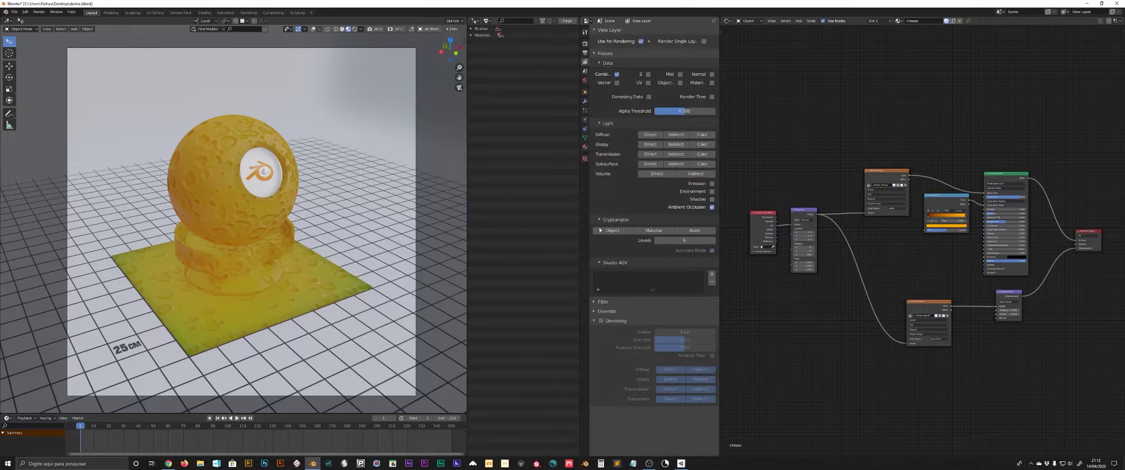
click(649, 96)
click(273, 13)
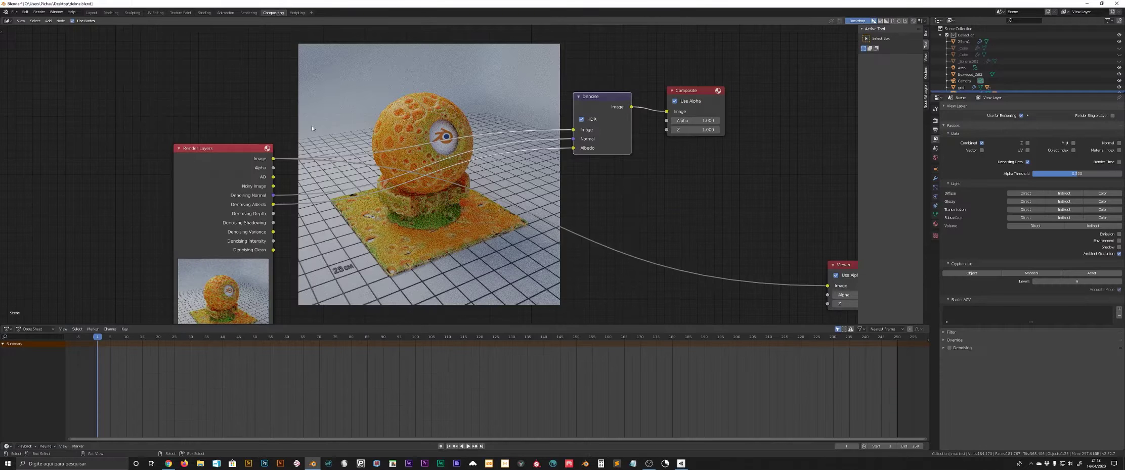
click(91, 13)
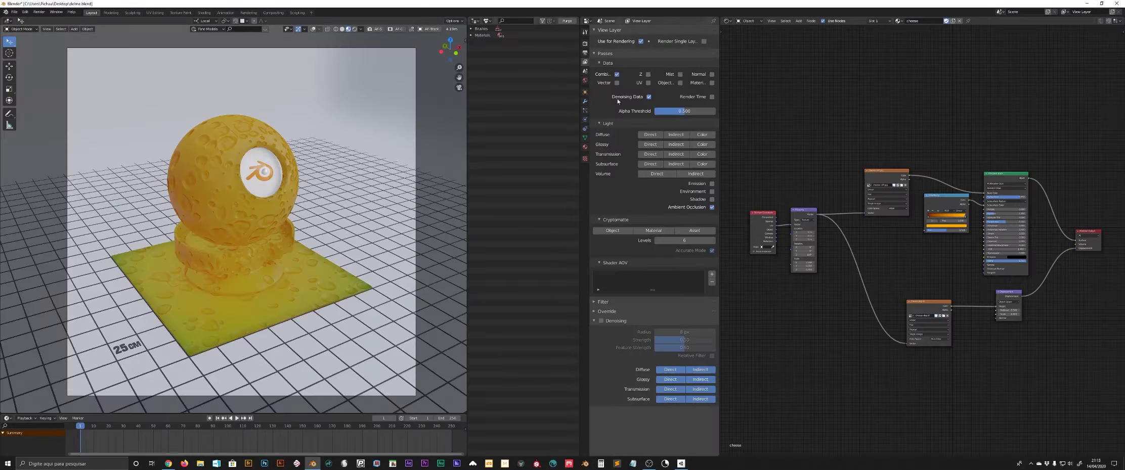
click(585, 44)
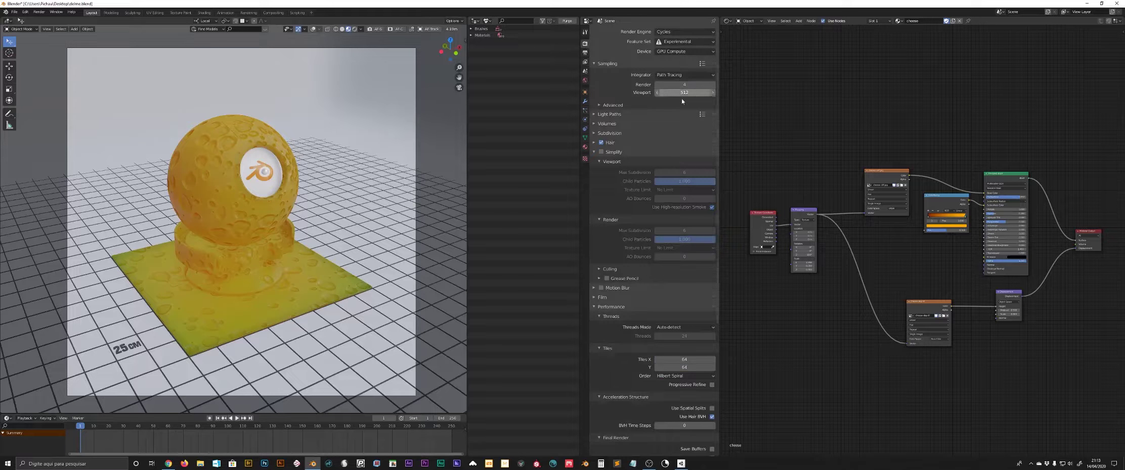
middle_drag(256, 186, 269, 198)
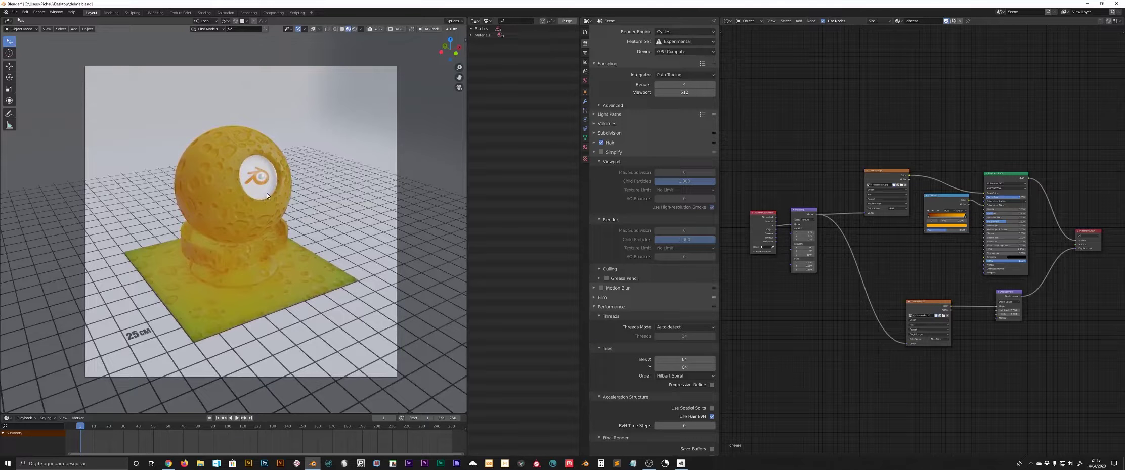
- Render a 4-sample frame and move the render window around to inspect the denoised result
key(F12)
drag(339, 58, 295, 59)
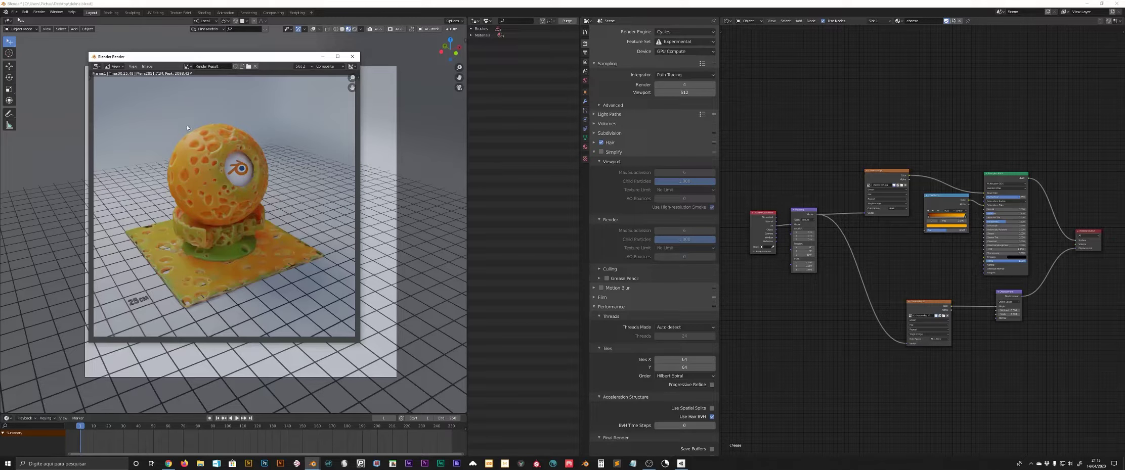
mouse_move(188, 56)
mouse_down()
mouse_move(166, 53)
mouse_move(282, 55)
mouse_up()
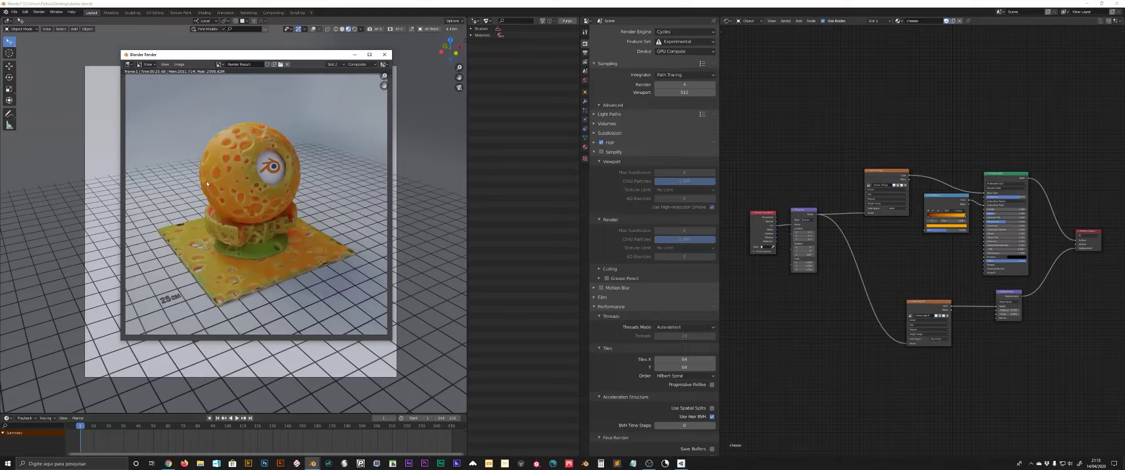
drag(292, 55, 241, 61)
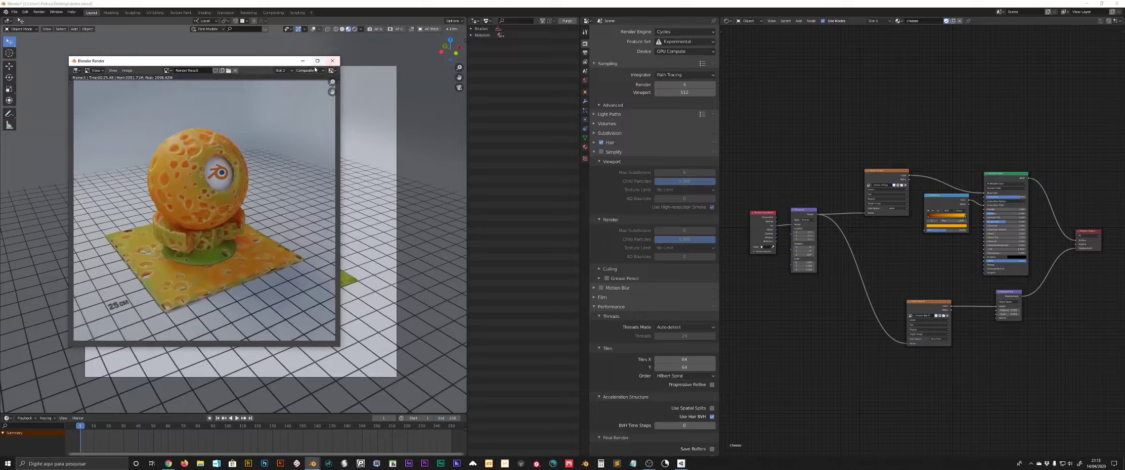
drag(283, 60, 294, 56)
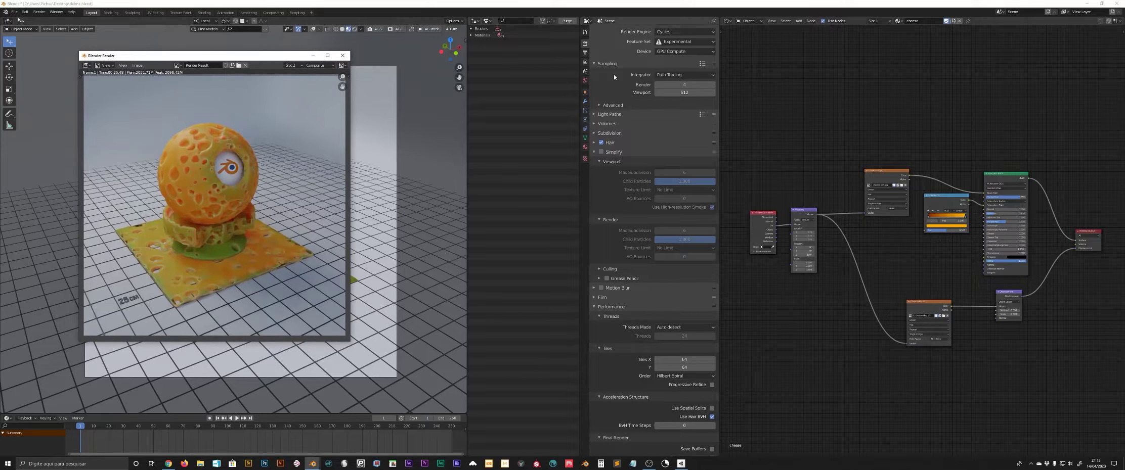
click(585, 63)
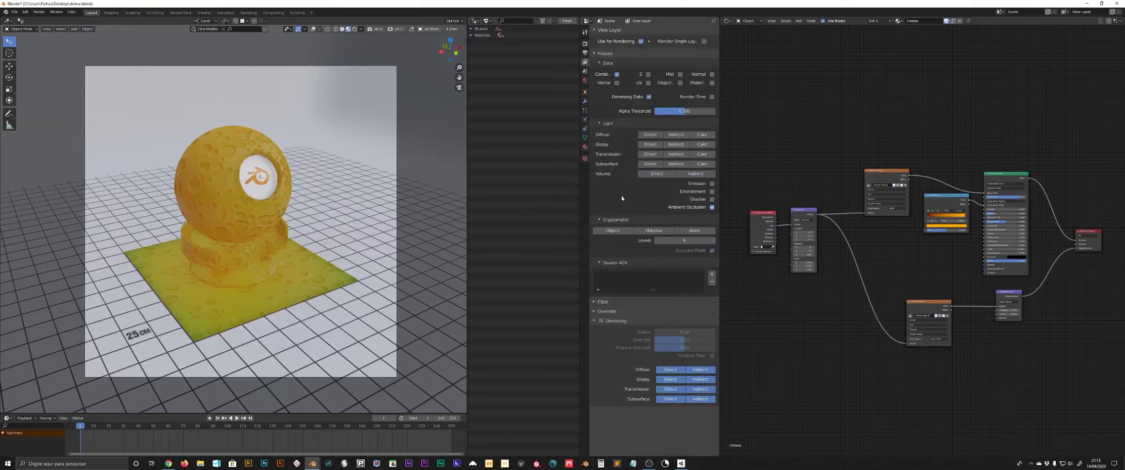
- Add a second Denoise node via search and place it below the first one
click(273, 13)
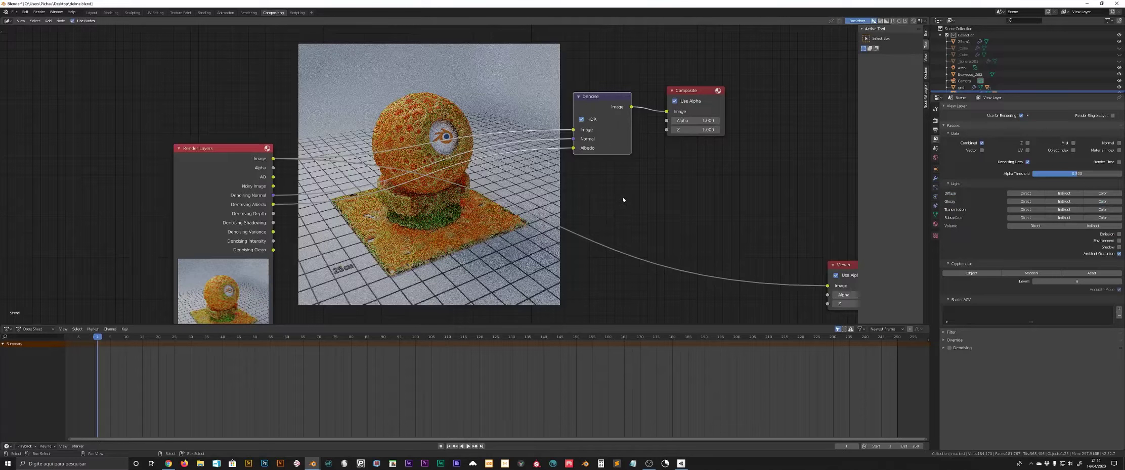
click(650, 205)
key(shift+a)
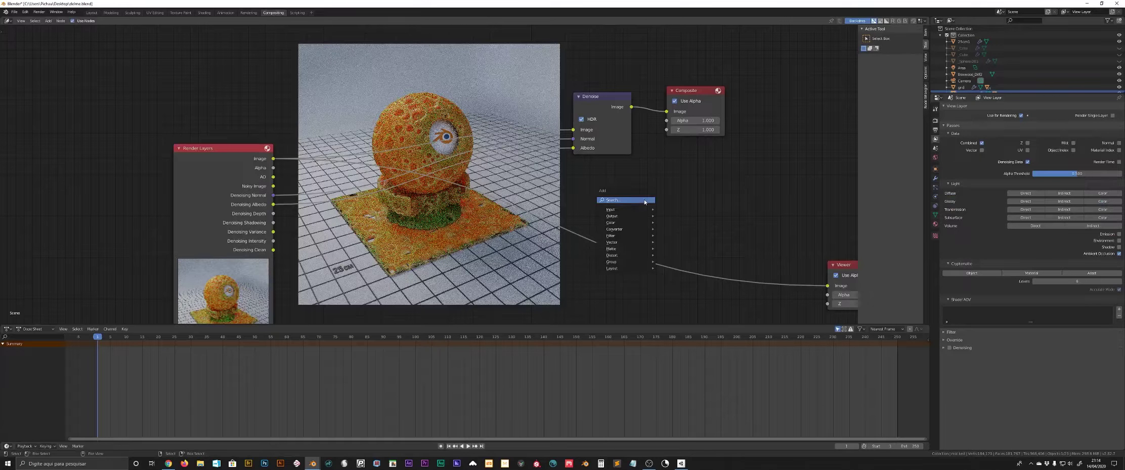
click(629, 201)
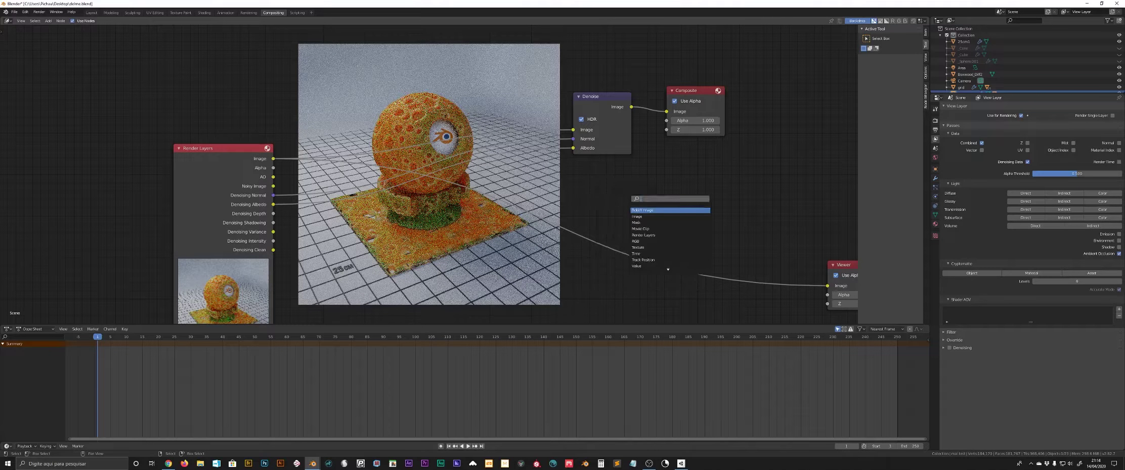
text(deno)
key(Return)
click(666, 175)
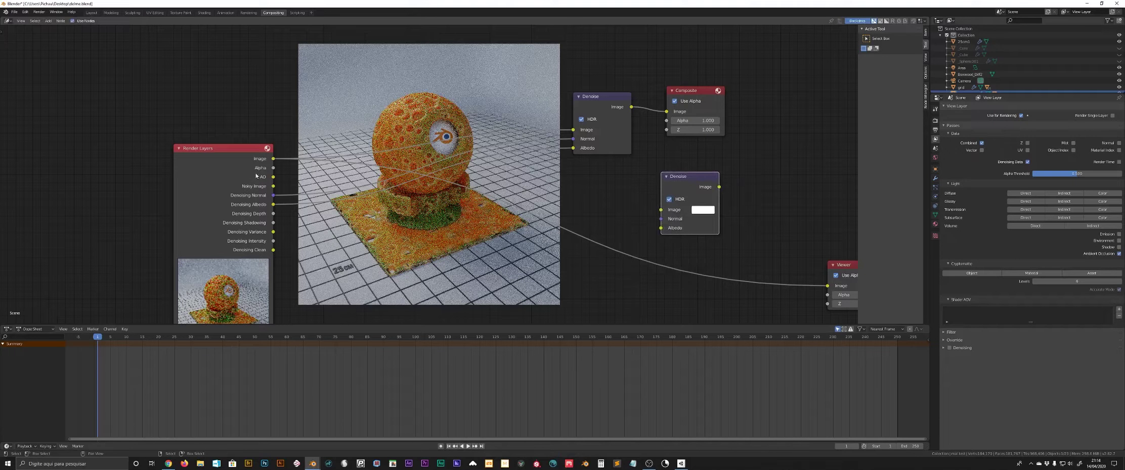
- Wire Denoising Normal, Denoising Albedo and Image into the new Denoise node, outputting to Composite
drag(274, 196, 661, 218)
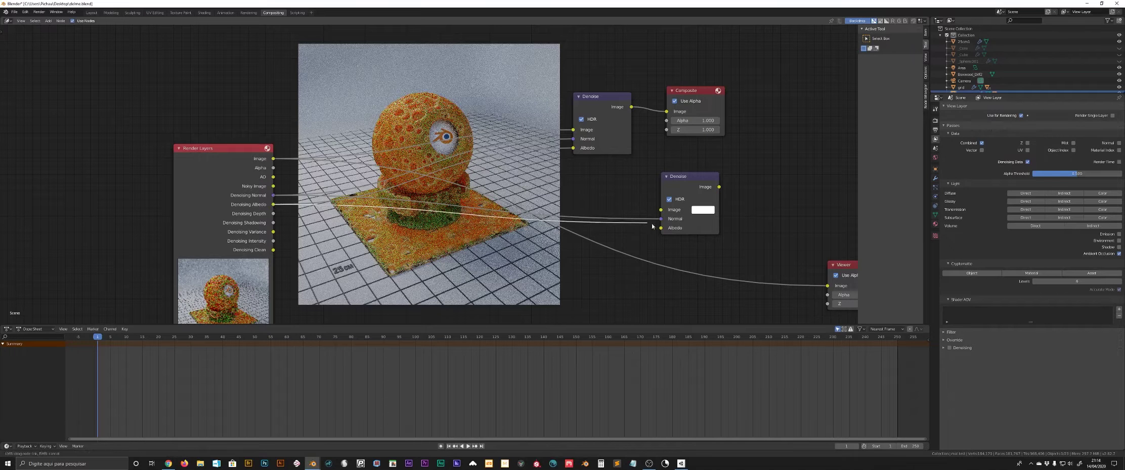
drag(364, 211, 661, 228)
drag(273, 159, 661, 210)
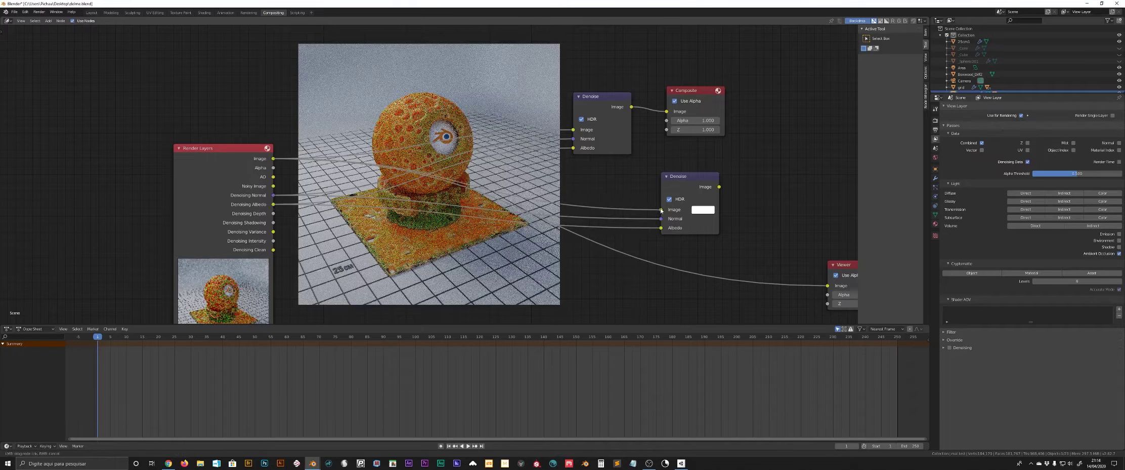
mouse_move(686, 176)
mouse_down()
mouse_move(554, 175)
mouse_move(629, 173)
mouse_move(666, 111)
mouse_up()
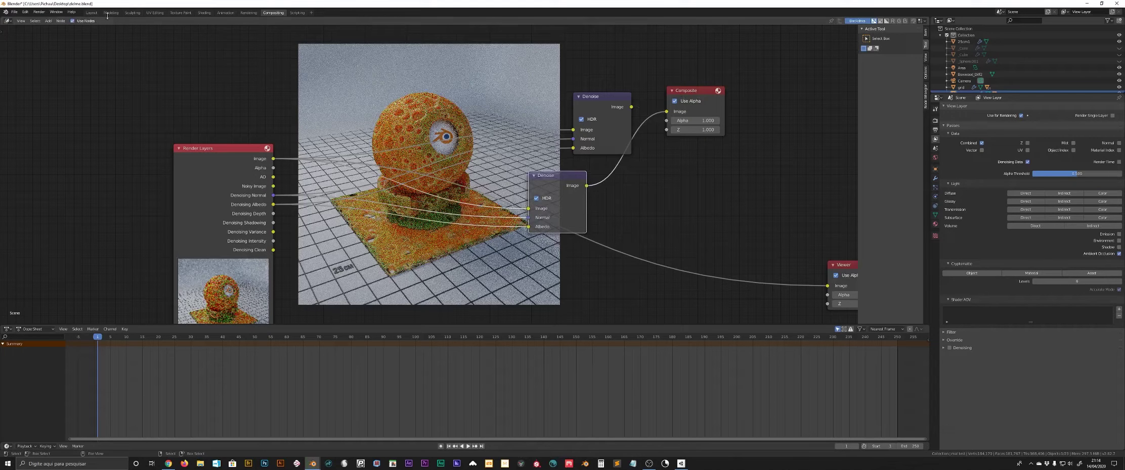
click(92, 12)
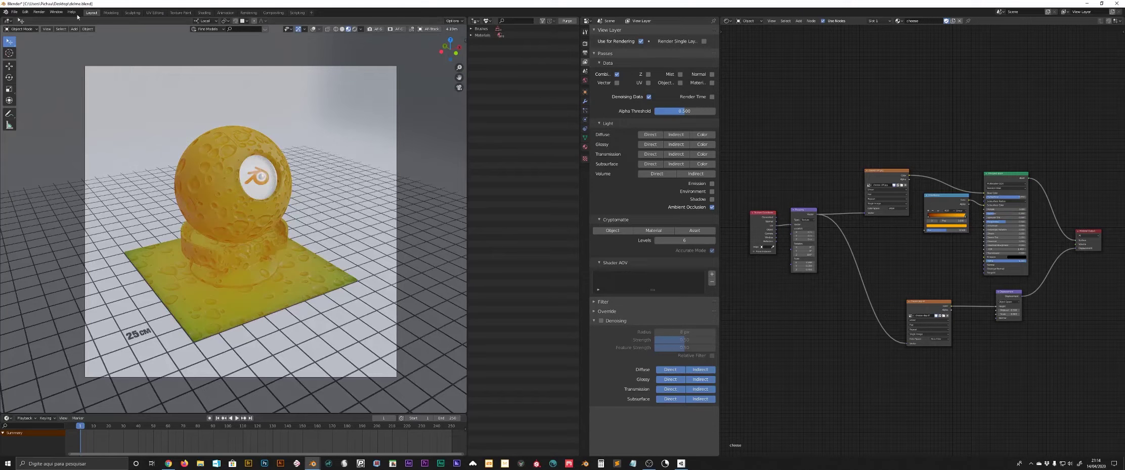
click(39, 12)
click(59, 45)
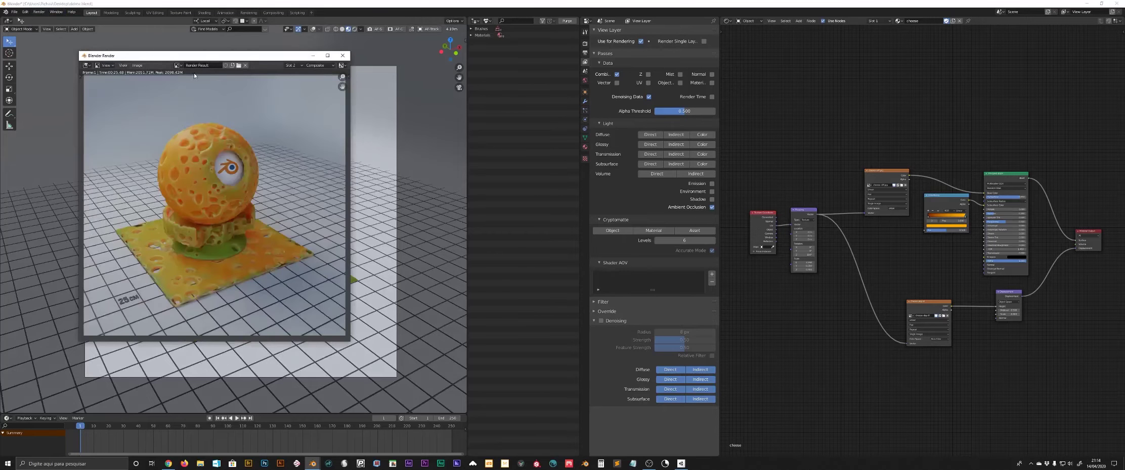
click(375, 67)
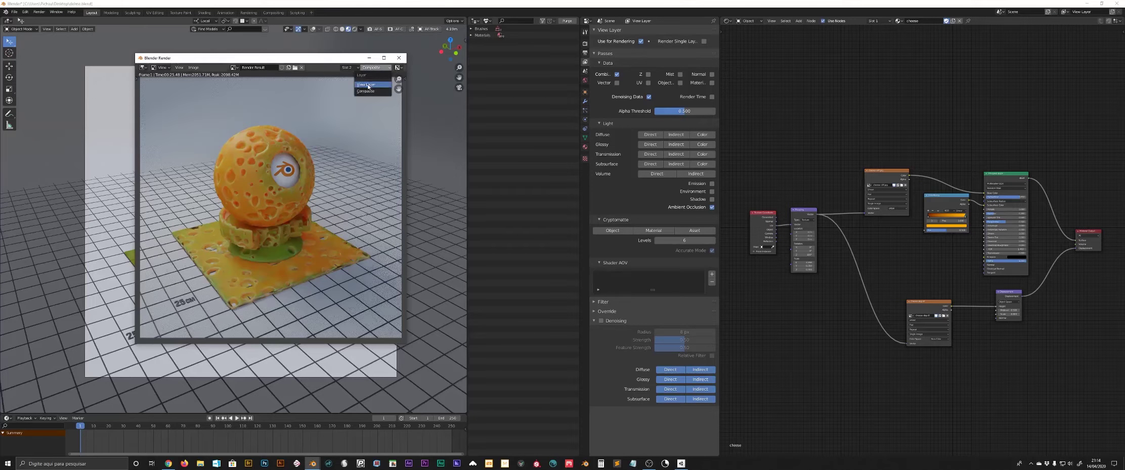
click(366, 84)
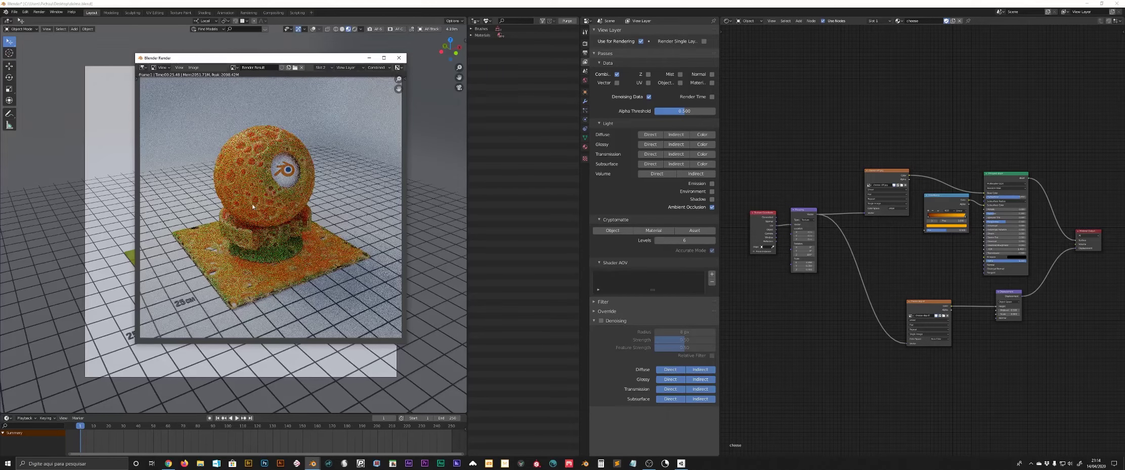
click(350, 67)
click(353, 91)
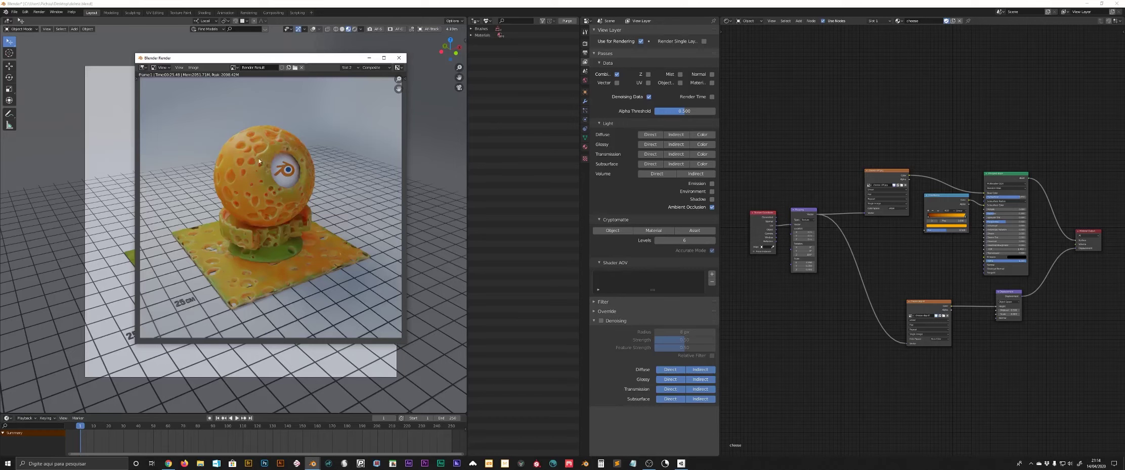
click(374, 67)
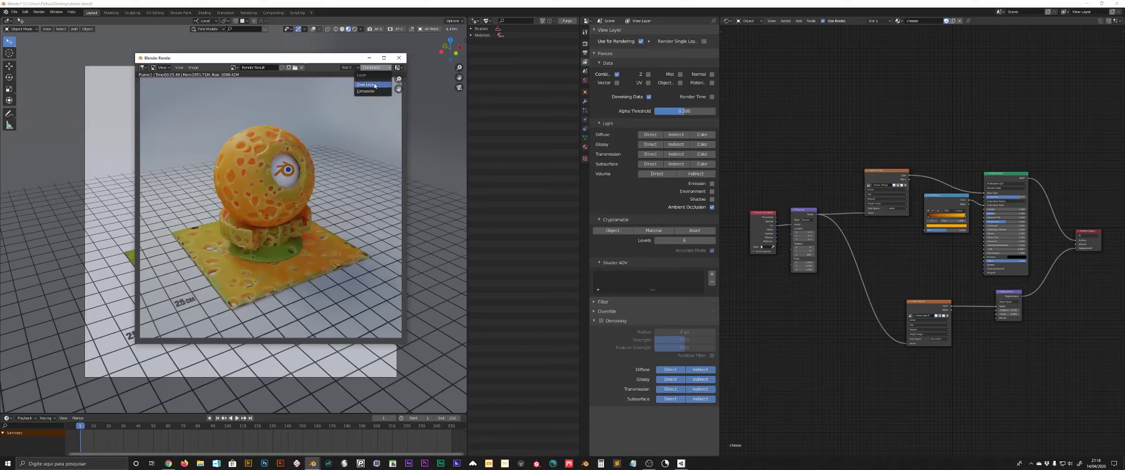
click(376, 85)
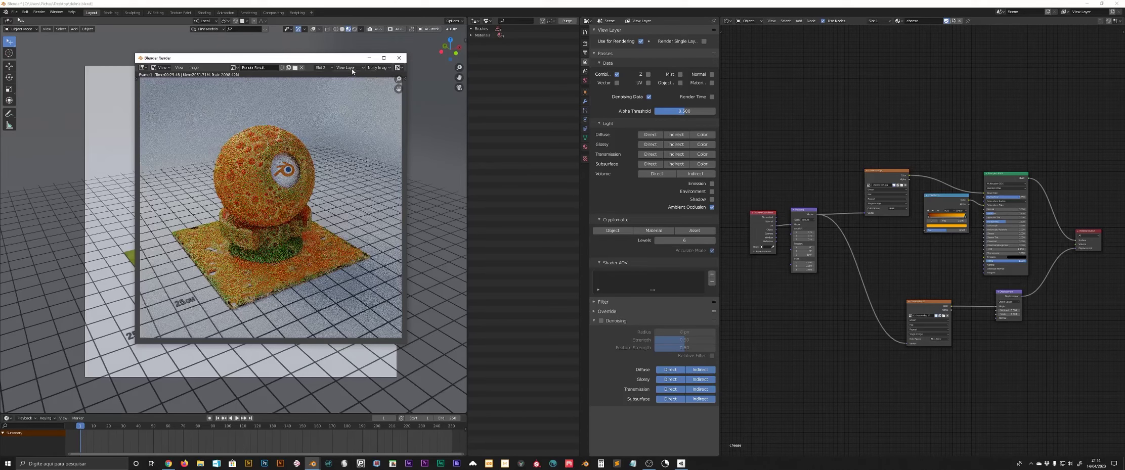
click(349, 67)
click(349, 90)
click(375, 68)
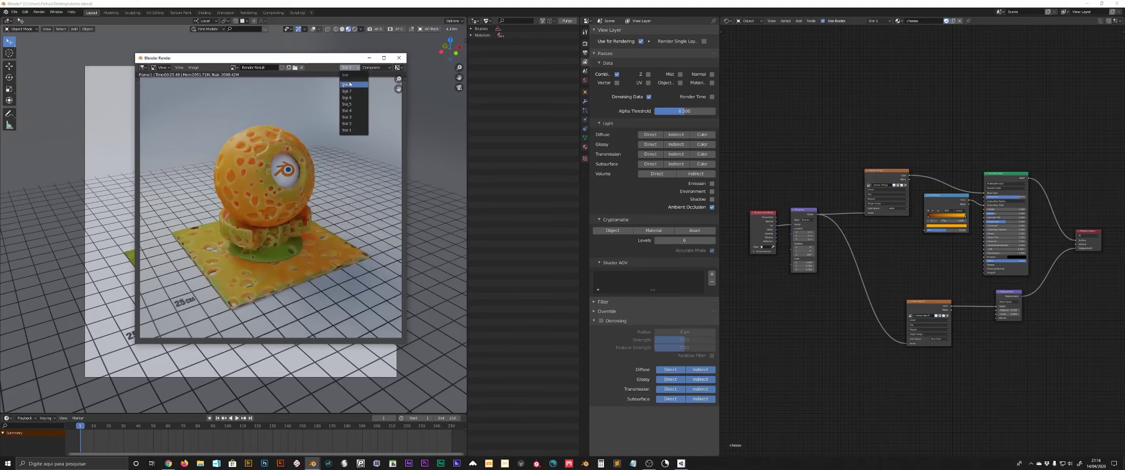
click(367, 84)
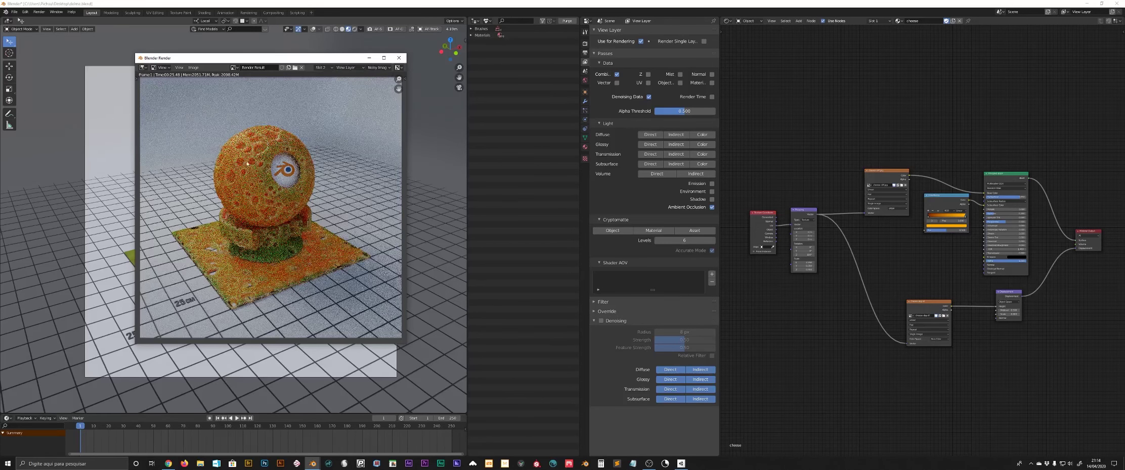
drag(311, 59, 219, 63)
click(306, 62)
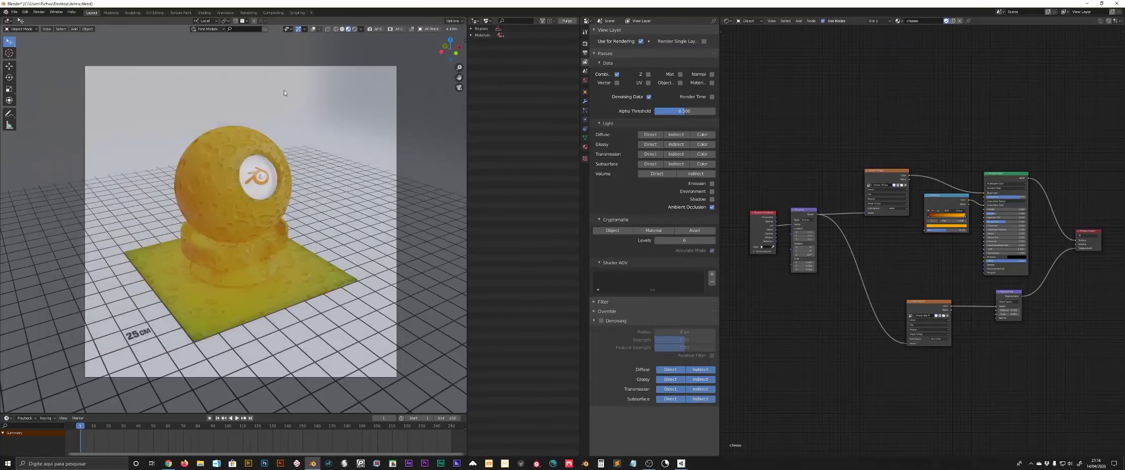